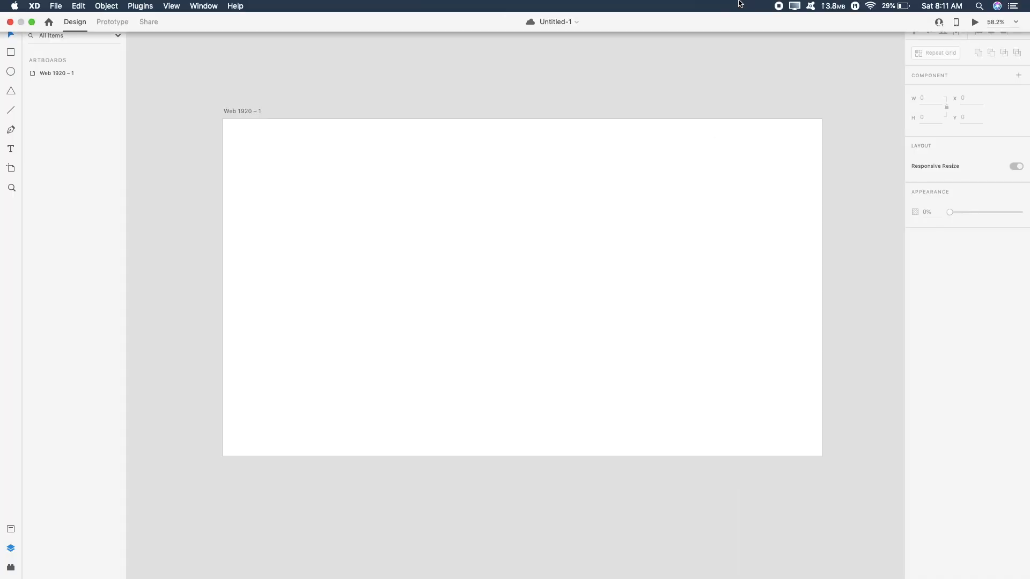
Step: Turn on the 12-column layout grid for the Web 1920 – 1 artboard
scroll(726, 95, "right", 2)
scroll(726, 95, "left", 3)
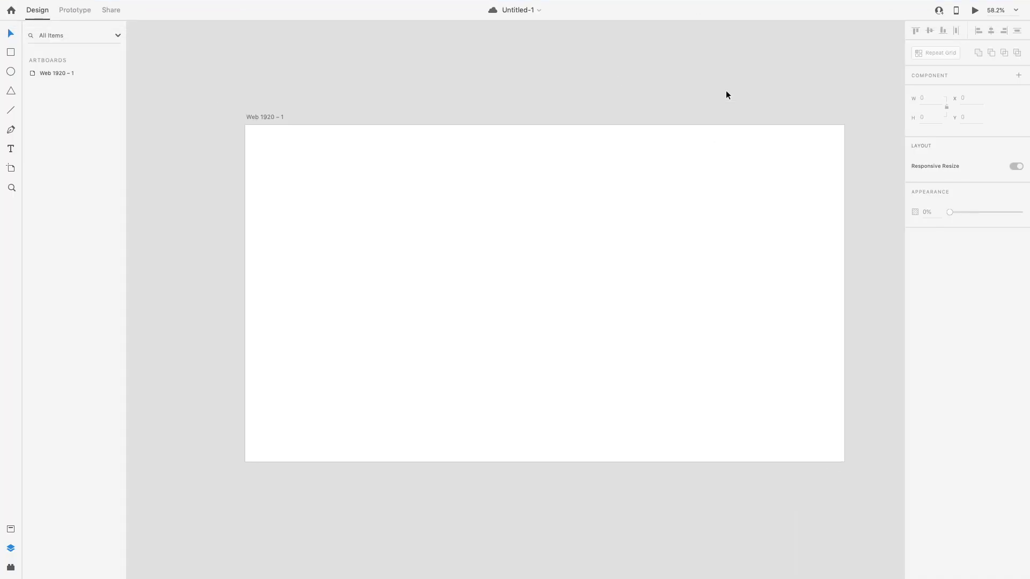
scroll(726, 95, "up", 2)
left_click(711, 262)
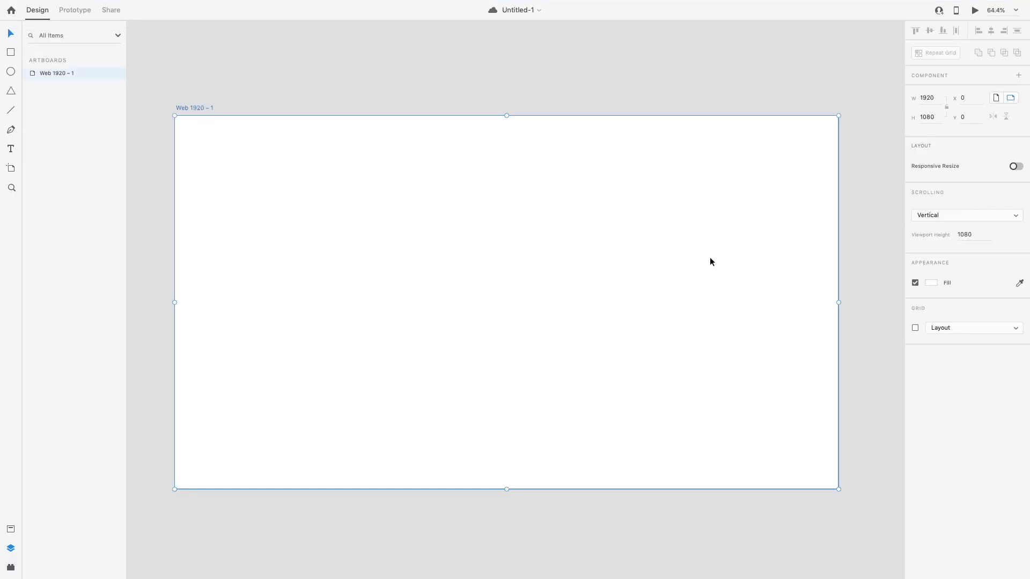
left_click(916, 328)
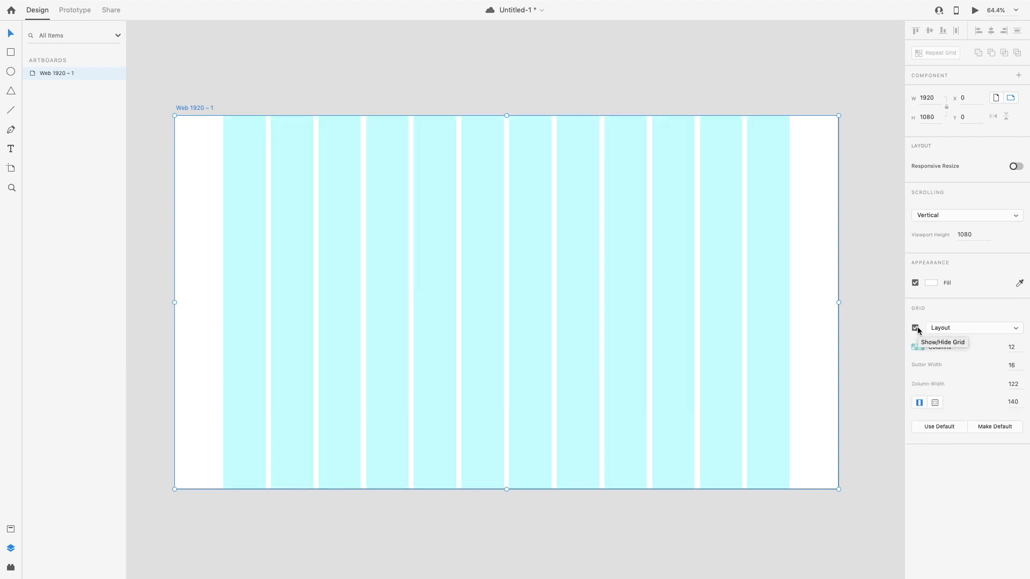
left_click(916, 328)
left_click(916, 328)
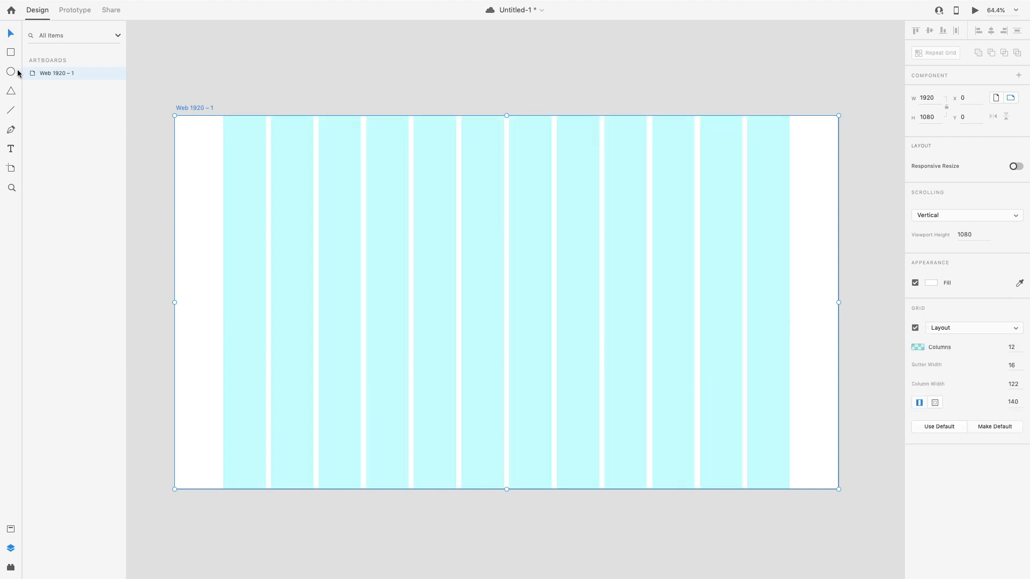
Step: Draw a 952 by 1080 rectangle over the artboard's left half, with no border and a grey #BCBCBC fill
mouse_move(231, 125)
left_mouse_down()
mouse_move(420, 421)
mouse_move(503, 488)
left_mouse_up()
left_click_drag(224, 302, 175, 300)
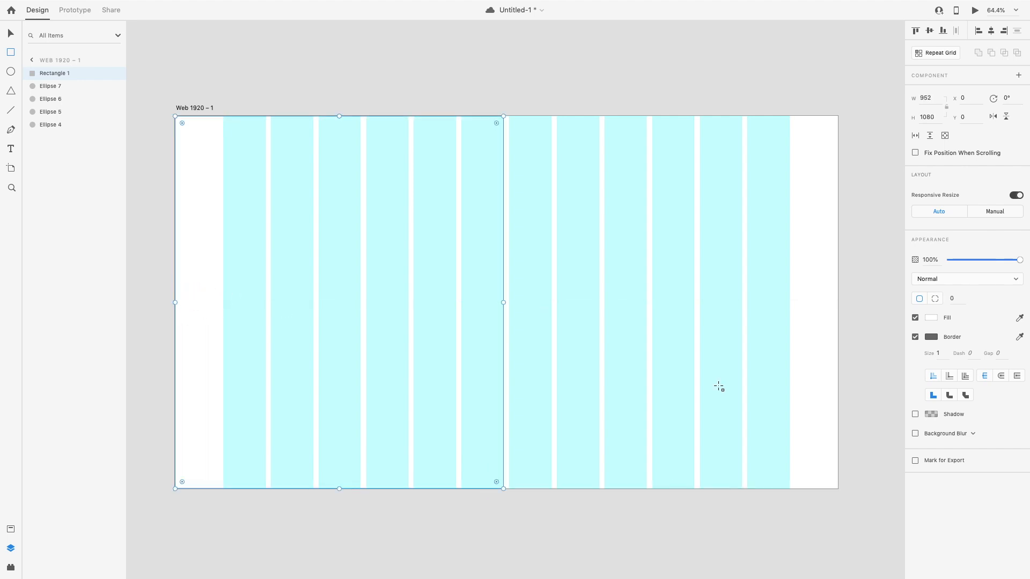
left_click(915, 337)
left_click(931, 318)
left_click(837, 288)
left_click_drag(837, 289, 803, 280)
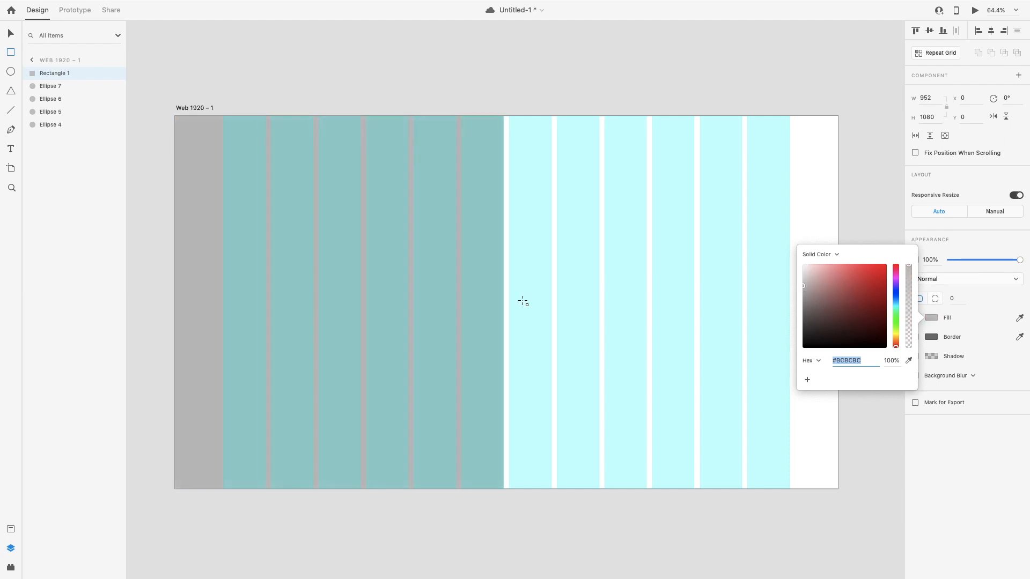
left_click(10, 33)
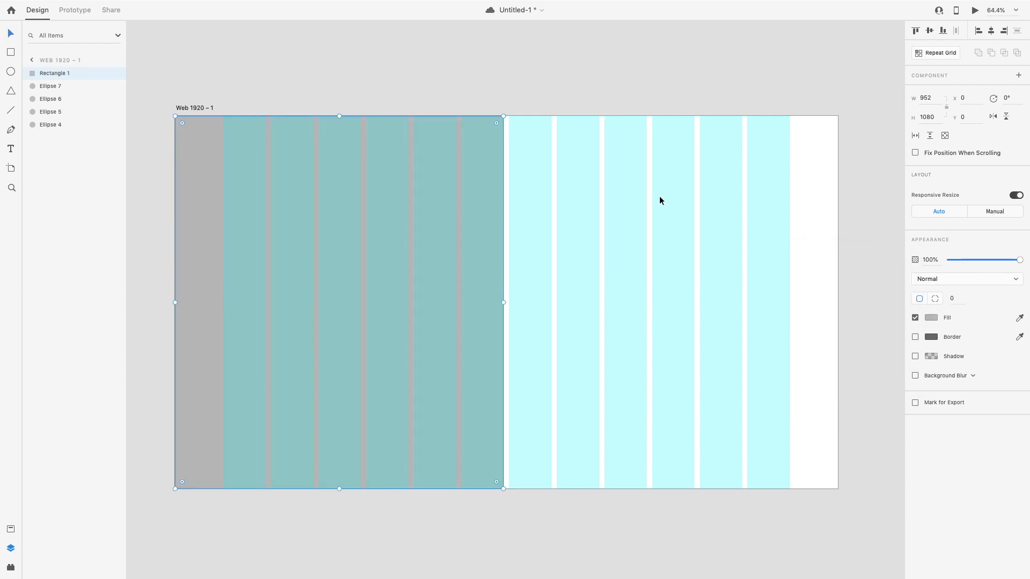
Step: Hide the layout grid on the Web 1920 – 1 artboard
left_click(660, 197)
left_click(195, 107)
left_click(915, 328)
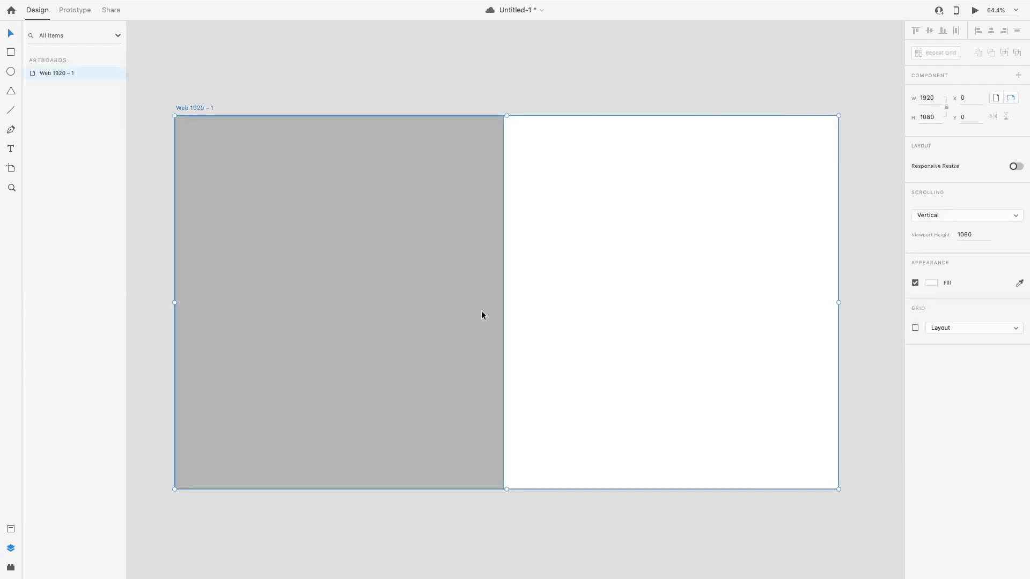
Step: Lighten the fill of the left-half rectangle to a very light grey
left_click(481, 315)
left_click(931, 317)
left_click_drag(825, 326, 791, 269)
left_click(545, 109)
scroll(440, 135, "up", 4)
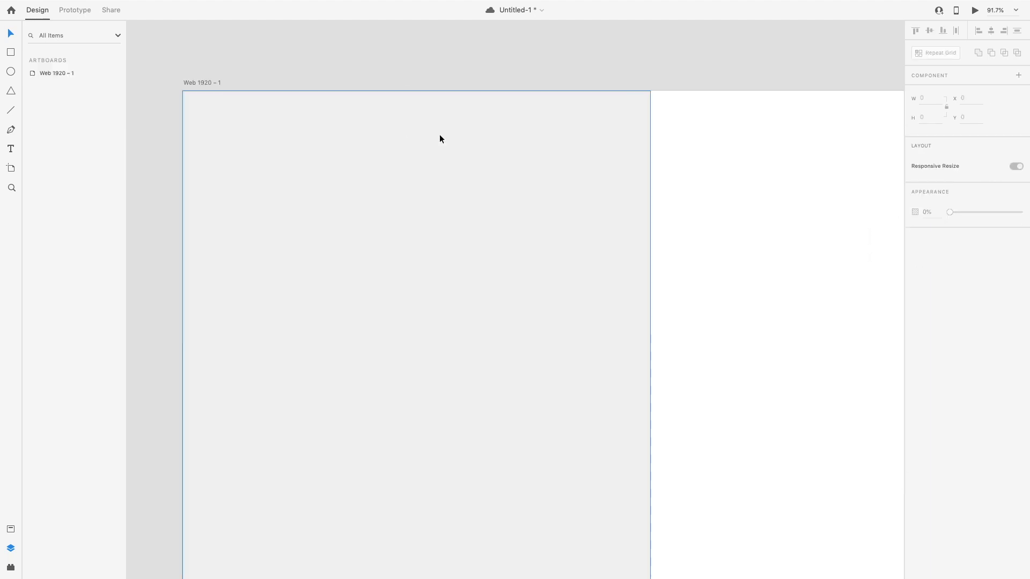
scroll(439, 134, "down", 4)
Step: Show the column layout grid on the artboard again
left_click(433, 153)
scroll(433, 152, "up", 7)
scroll(433, 152, "up", 3)
scroll(433, 153, "left", 3)
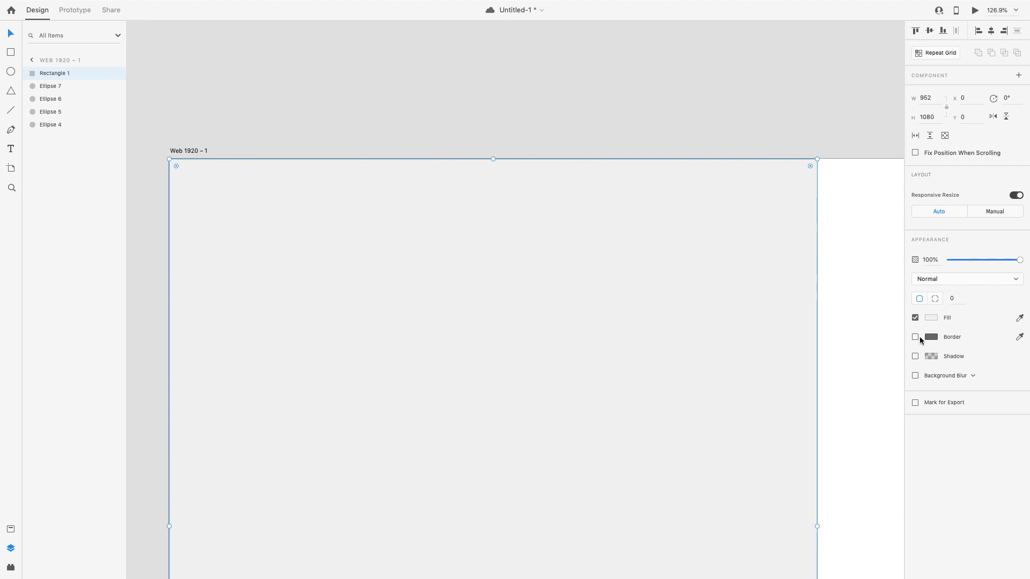
left_click(195, 151)
left_click(915, 327)
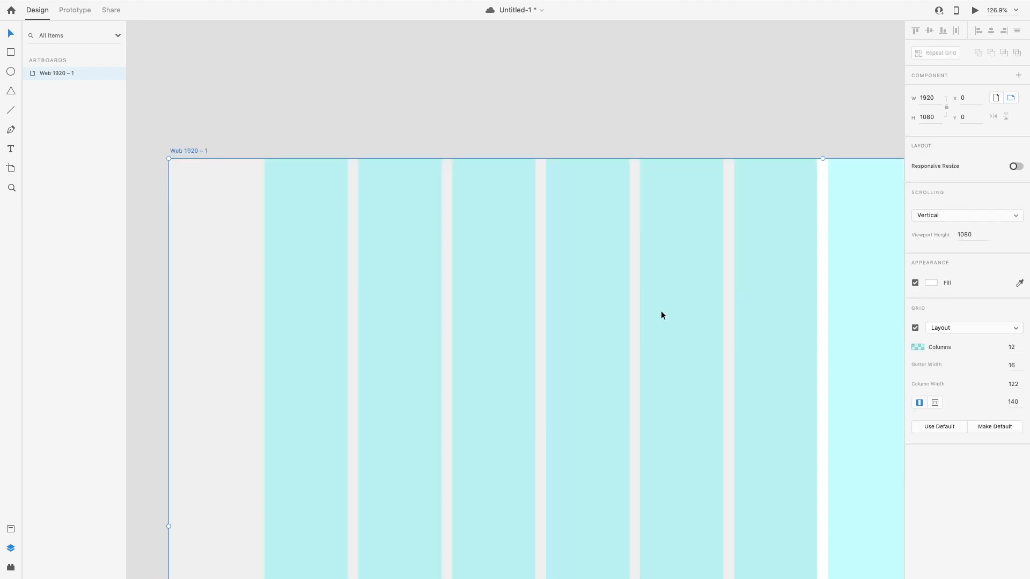
Step: Add the text "Your Logo" over the first two grid columns near the artboard's upper edge, without a border
scroll(590, 302, "up", 3)
scroll(590, 301, "left", 3)
left_click(469, 235)
scroll(375, 227, "up", 2)
key("t")
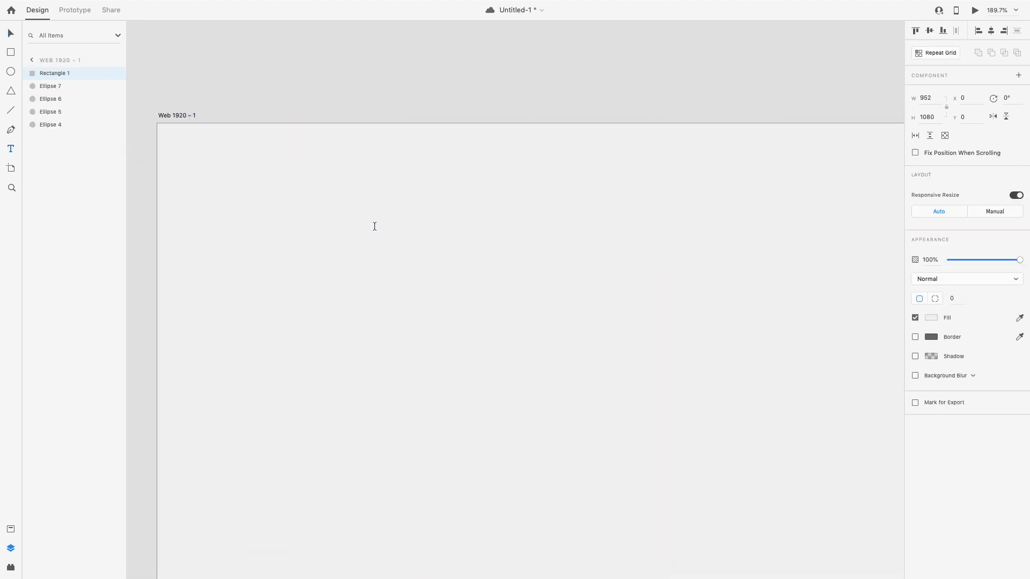
left_click(348, 204)
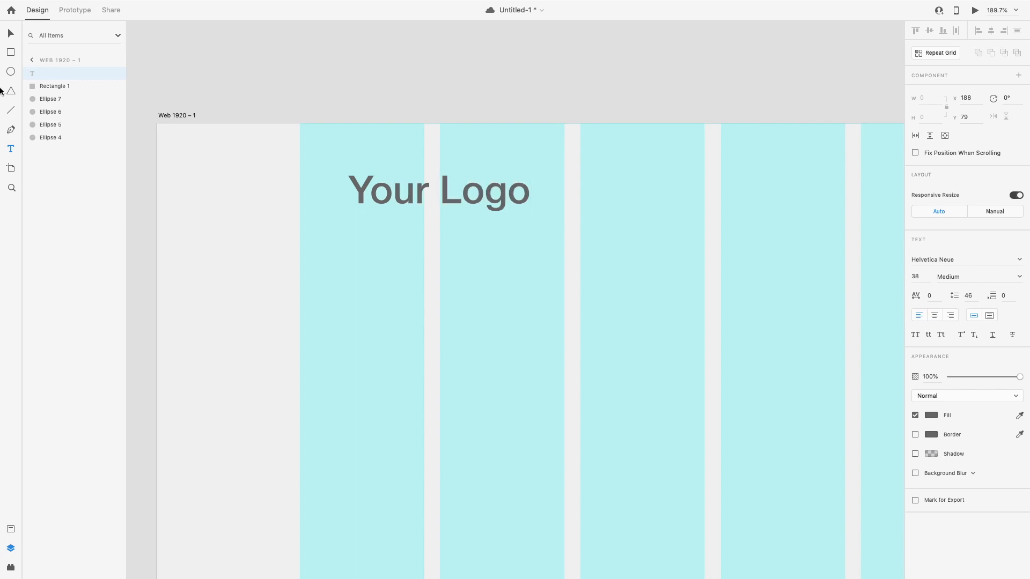
key("Escape")
left_click(915, 434)
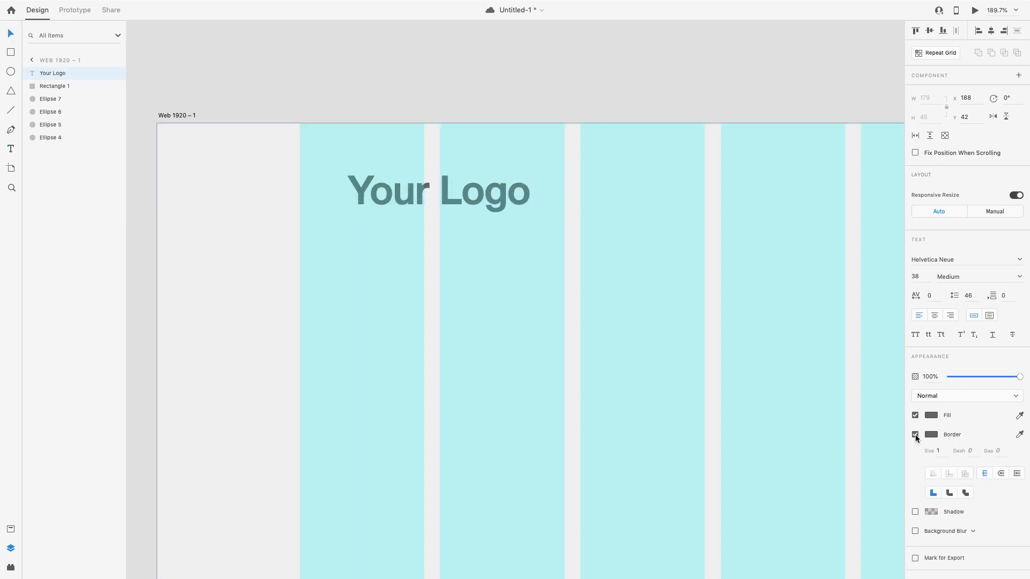
left_click(915, 434)
Step: Turn off the fill of the left-half background rectangle
left_click(670, 260)
left_click(916, 320)
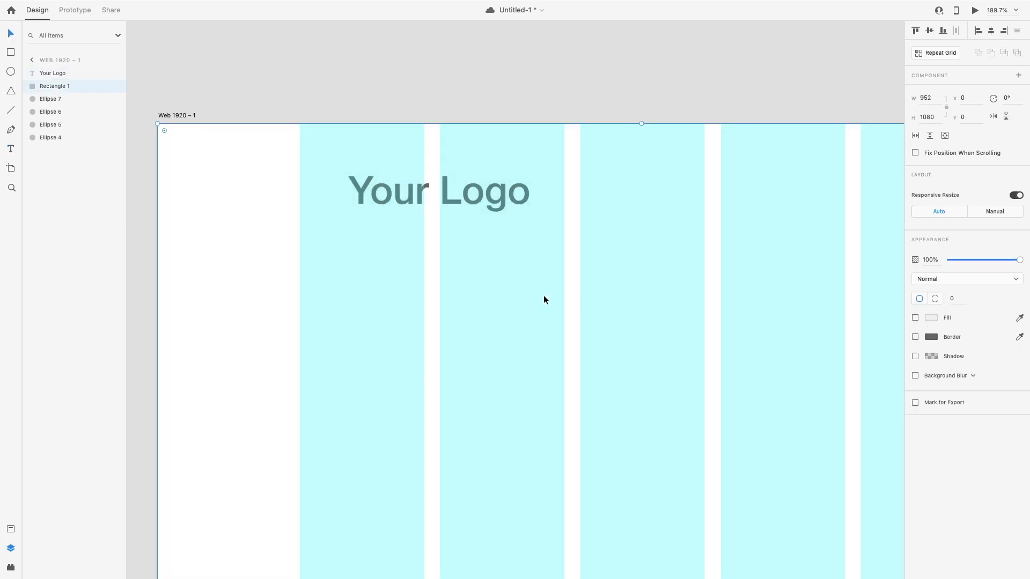
left_click(543, 295)
Step: Move the Your Logo text down to about X 173, Y 67 and hide the layout grid
left_click_drag(394, 195, 389, 210)
left_click(388, 172)
left_click(178, 115)
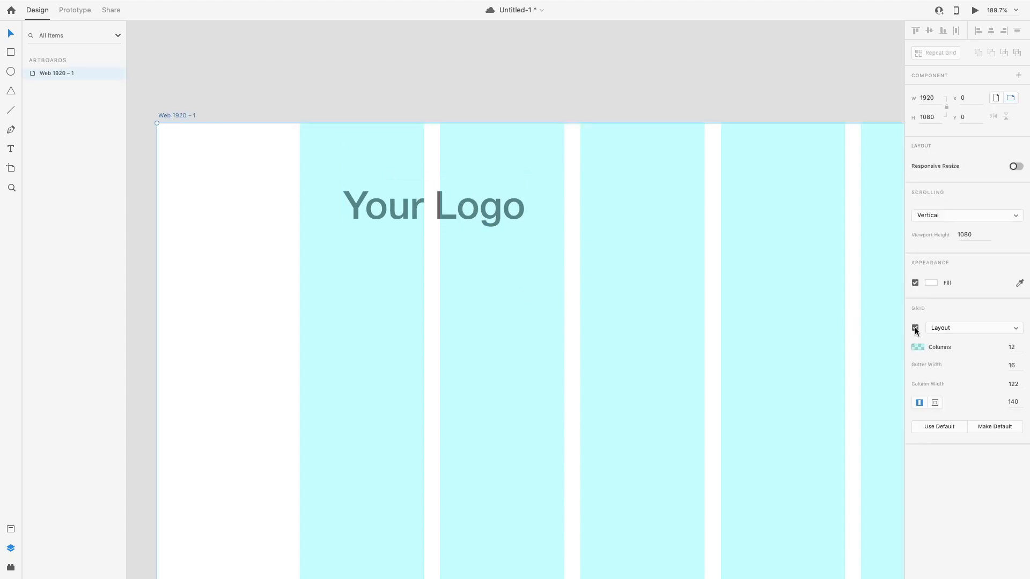
left_click(915, 327)
left_click_drag(472, 212, 466, 226)
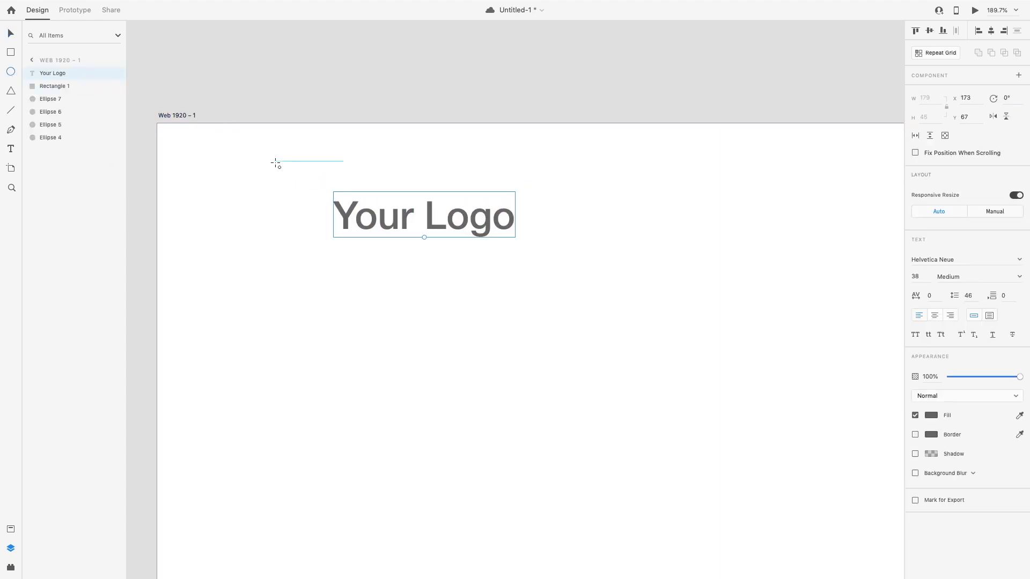
Step: Move the Your Logo text right to about X 224 and draw a circle about 95 px wide at its start
scroll(331, 178, "up", 5)
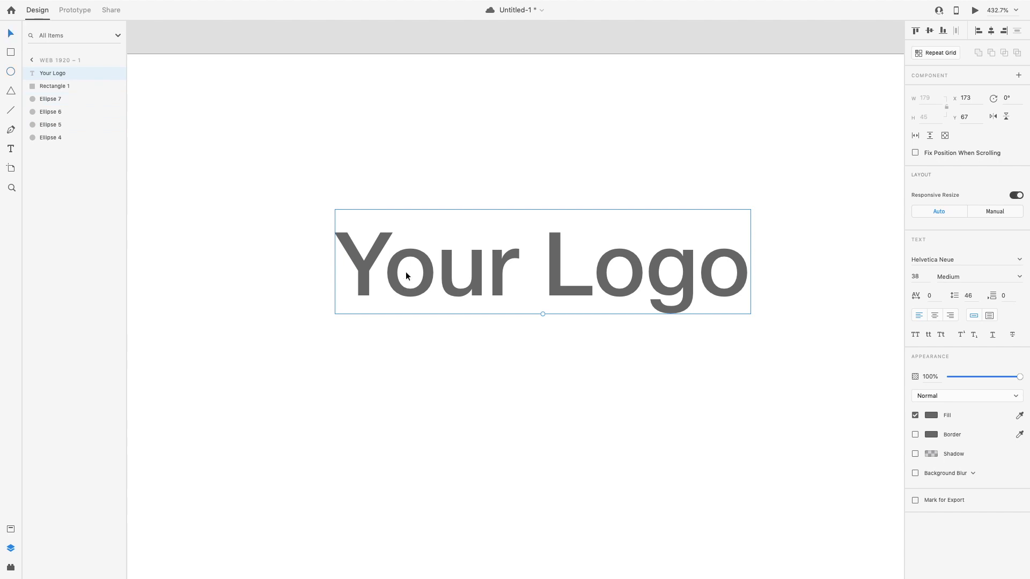
left_click_drag(406, 276, 525, 265)
left_click_drag(258, 132, 479, 419)
Step: Give the circle a light grey fill, no border and 50% opacity, and place it over the text's start at about X 177, Y 44
left_click(915, 317)
left_click(931, 298)
left_click_drag(815, 269, 788, 255)
left_click_drag(382, 290, 461, 308)
left_click_drag(1019, 259, 985, 260)
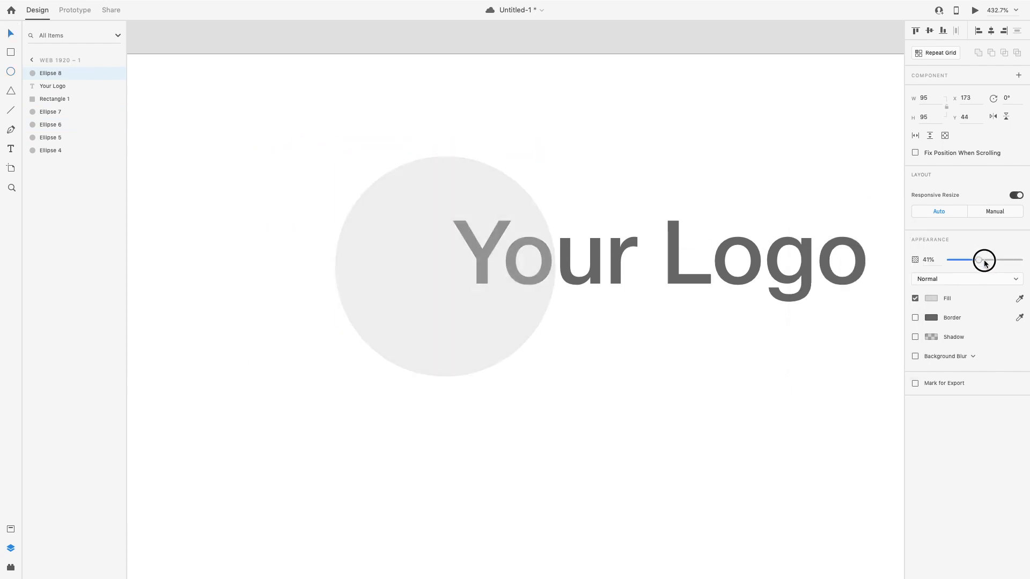
left_click_drag(517, 291, 526, 295)
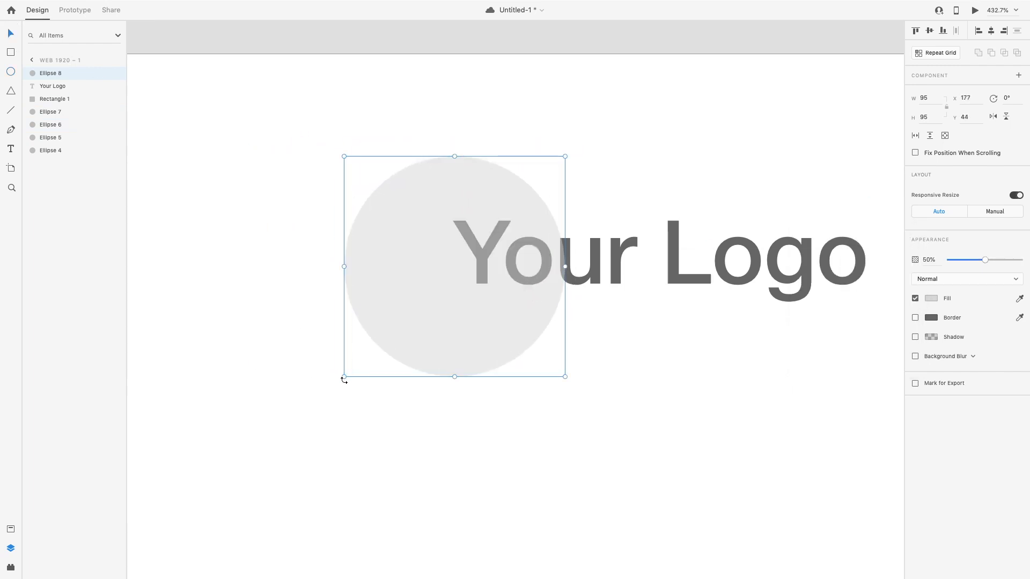
Step: Shrink the grey guide circle and place a 10 px borderless circle on its lower edge
left_click_drag(344, 377, 402, 322)
mouse_move(471, 292)
left_mouse_down()
mouse_move(451, 308)
mouse_move(467, 335)
mouse_move(453, 335)
left_mouse_up()
left_click(915, 318)
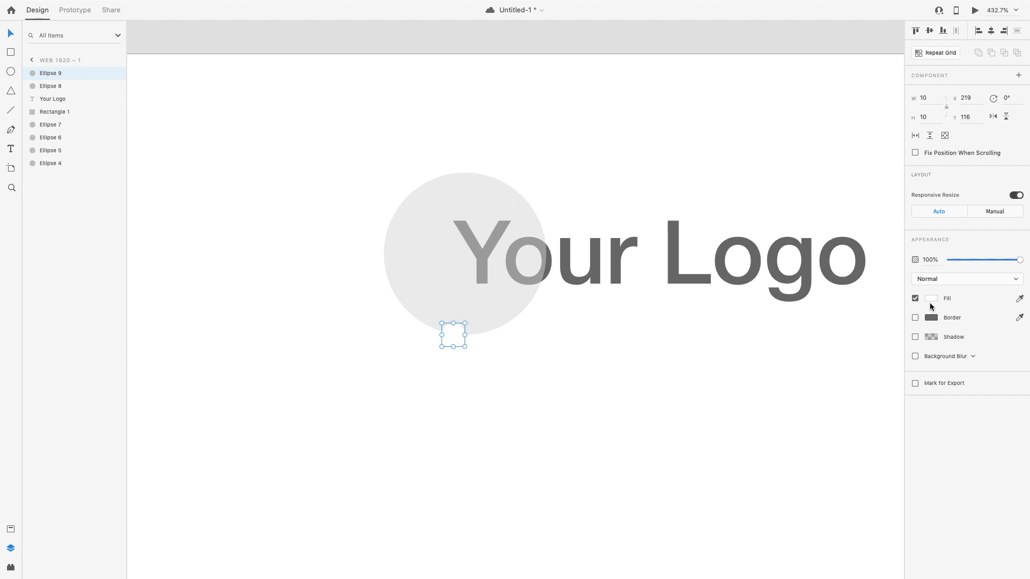
Step: Fill the small circle with blue #198CFF
left_click(931, 299)
left_click(896, 273)
left_click_drag(898, 274, 896, 280)
left_click(863, 252)
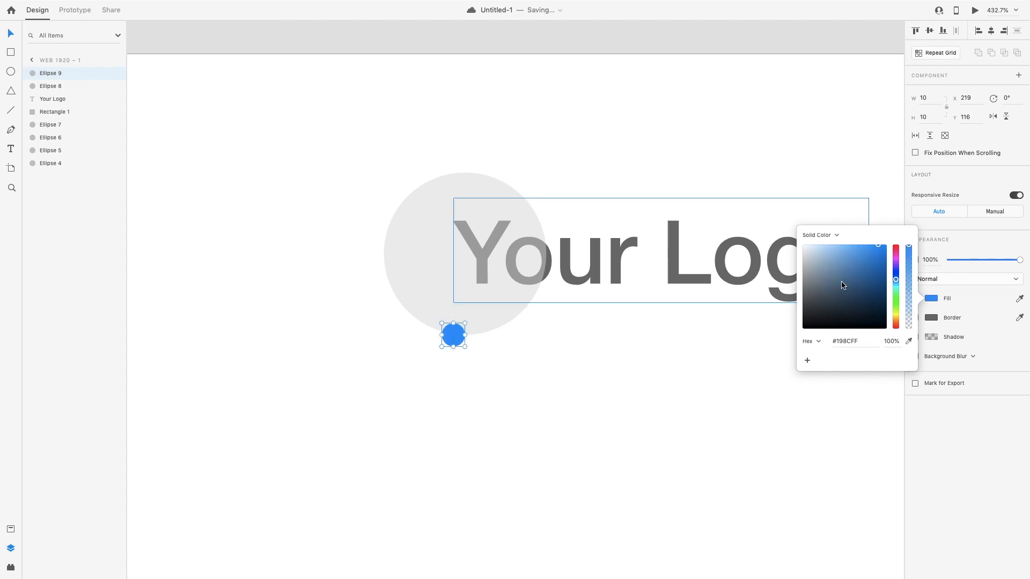
left_click(484, 336)
Step: Duplicate the blue dot along the guide circle's left and upper edge to form an arc of ten dots
left_click(453, 333)
scroll(451, 336, "up", 2)
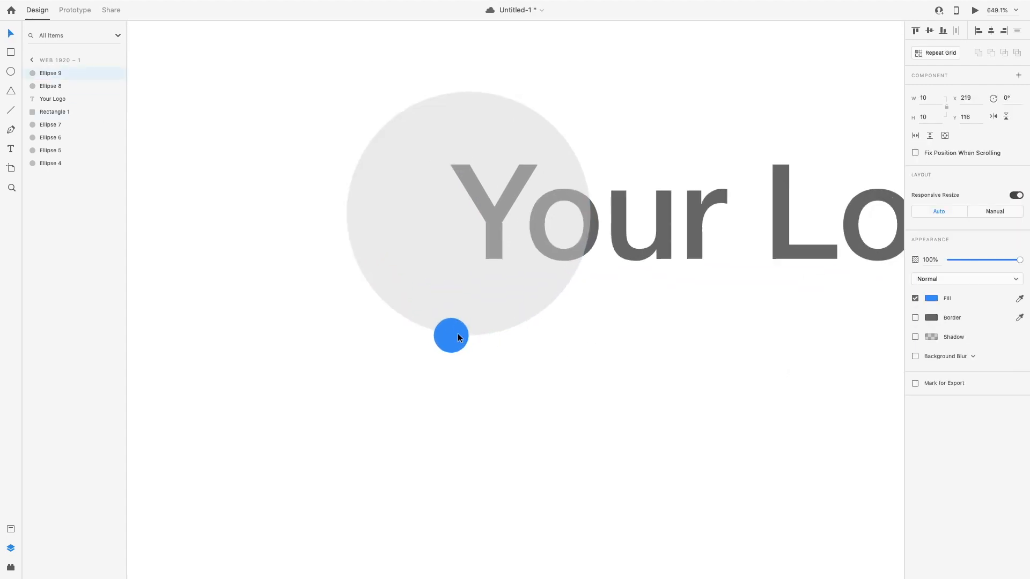
left_click_drag(455, 336, 350, 182)
double_click(349, 226)
key("Escape")
left_click_drag(350, 182, 552, 120)
Step: Adjust the positions of the dots along the top of the arc to even out their spacing
left_click(413, 102)
left_click_drag(414, 101, 410, 105)
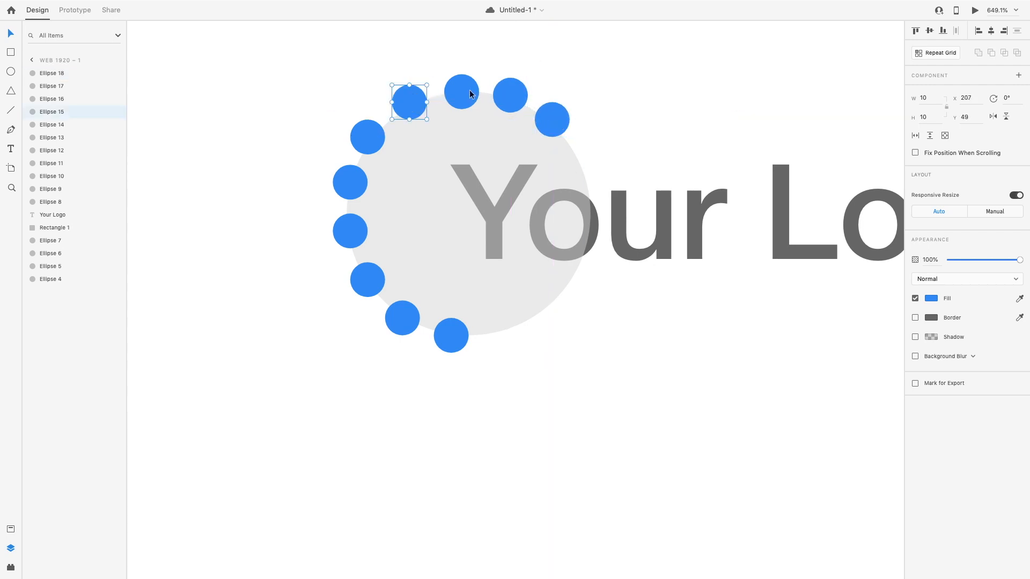
left_click_drag(470, 94, 511, 97)
left_click_drag(559, 125, 558, 125)
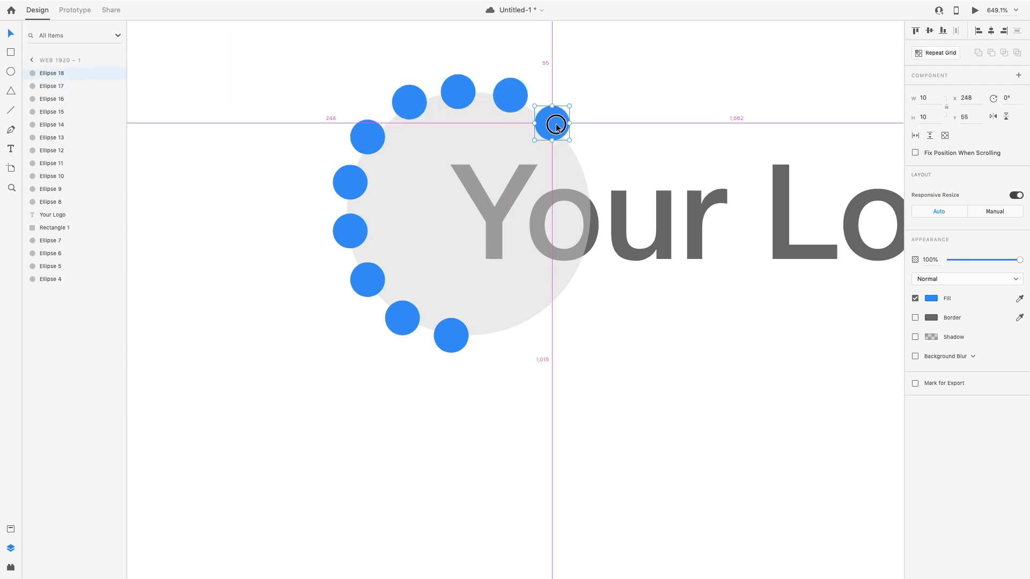
Step: Delete the grey guide circle behind the dots
left_click(526, 179)
left_click(526, 301)
key("Delete")
scroll(525, 302, "down", 5)
left_click(489, 285)
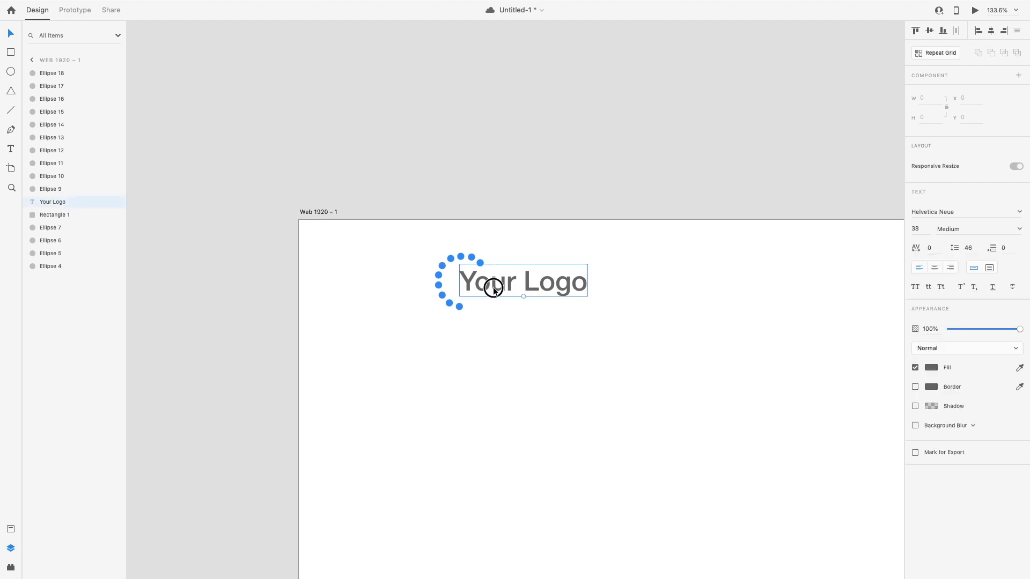
left_click(628, 251)
scroll(629, 250, "right", 3)
scroll(628, 251, "down", 3)
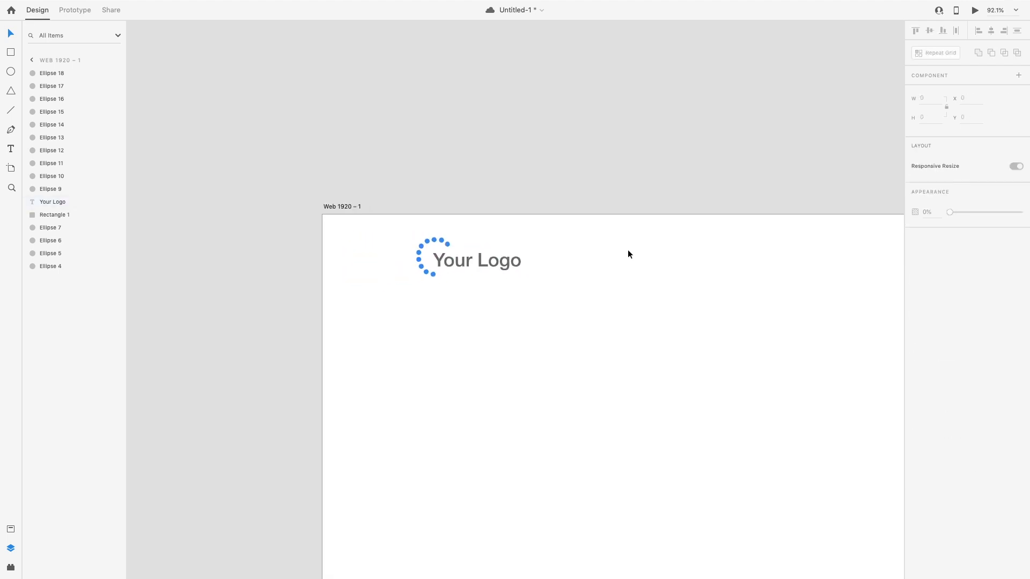
scroll(620, 262, "right", 5)
scroll(619, 263, "down", 5)
scroll(619, 263, "up", 3)
left_click_drag(262, 101, 352, 130)
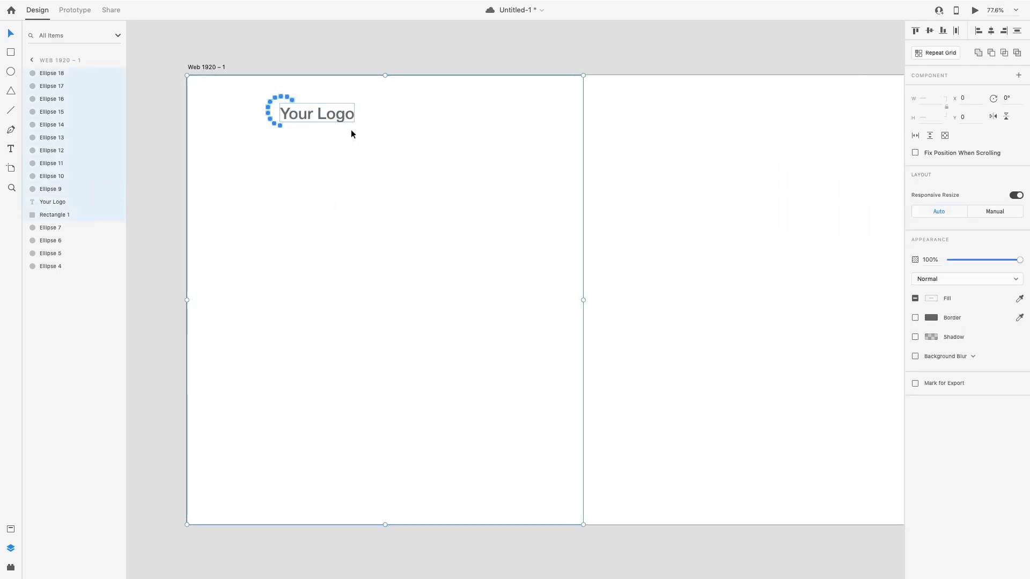
left_click(475, 252)
left_click(214, 67)
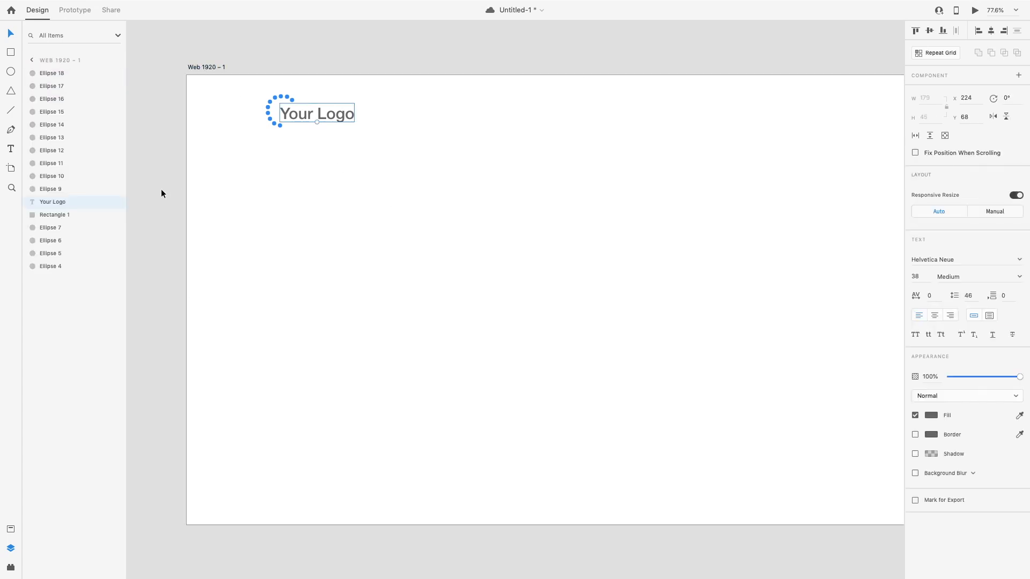
Step: Send Rectangle 1 behind all other layers and briefly switch its fill on to check the objects in front of it
left_click(62, 215)
left_click(915, 318)
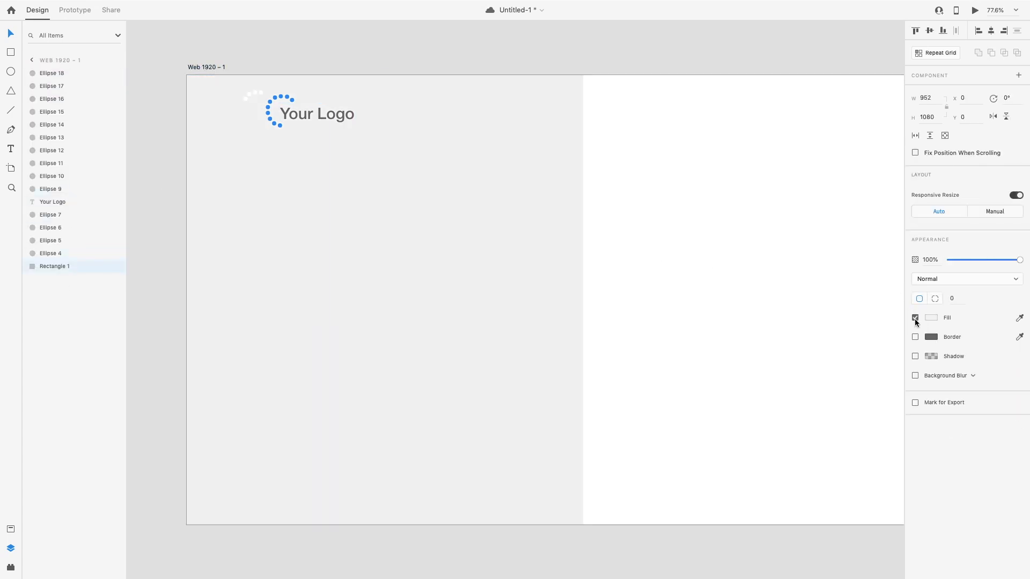
scroll(350, 234, "up", 3)
left_click(916, 317)
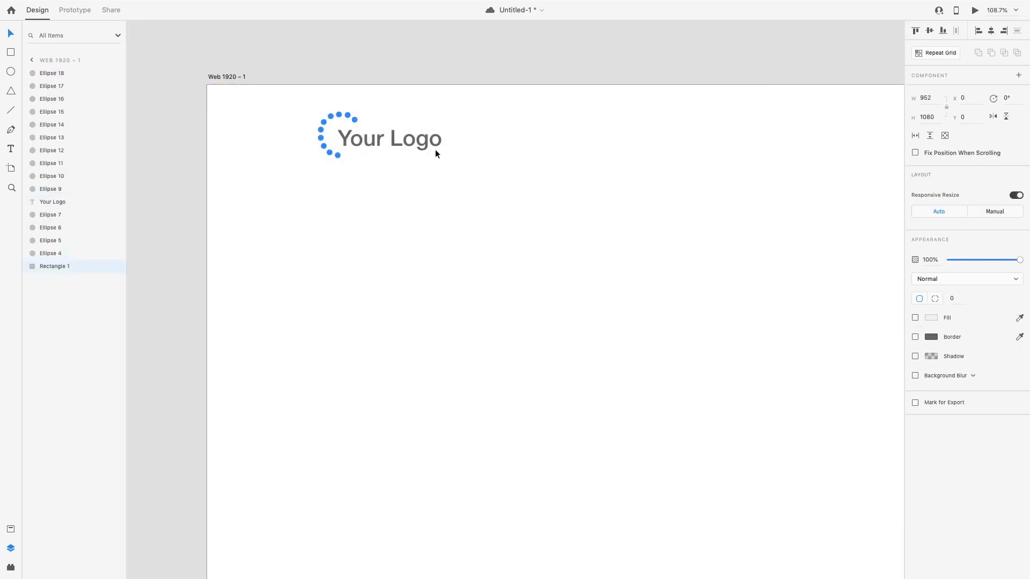
Step: Lock Rectangle 1 and delete the four leftover white circles, Ellipse 4 to Ellipse 7, beside the logo
left_click_drag(275, 100, 319, 121)
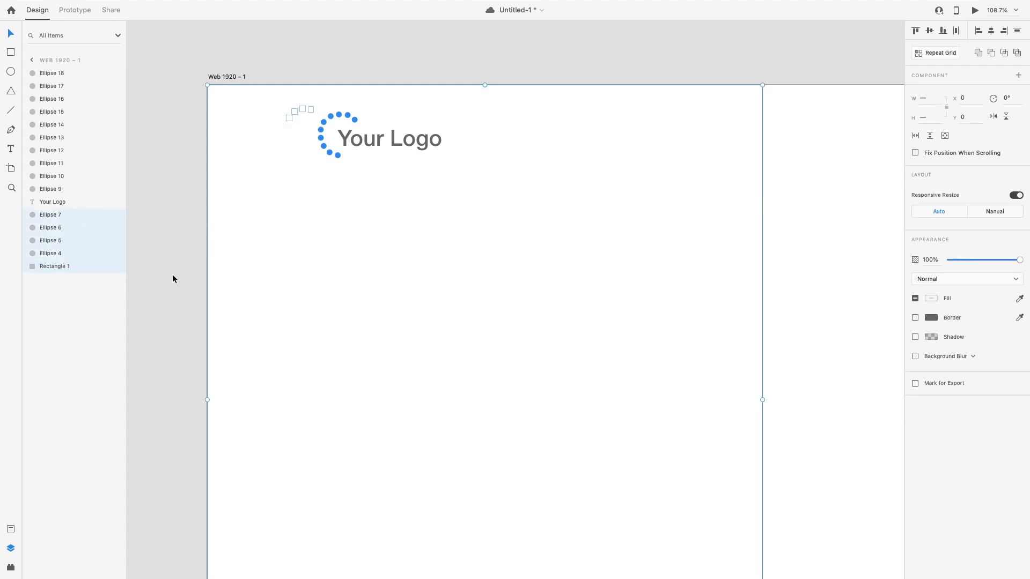
left_click(105, 266)
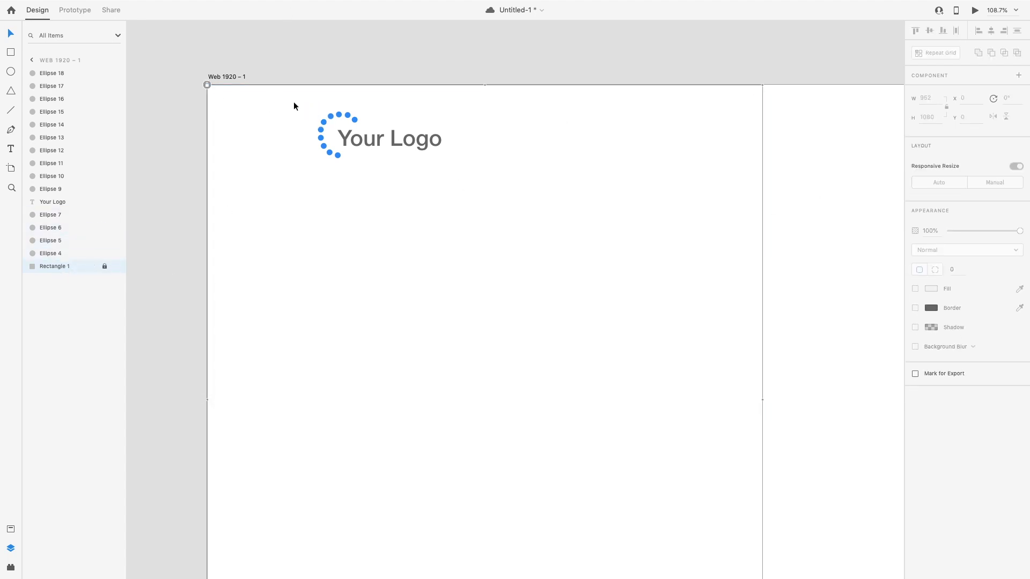
left_click_drag(233, 97, 445, 162)
key("Delete")
scroll(374, 128, "down", 1)
Step: Group the Your Logo text with its blue dots and name the group "logo"
left_click(374, 129)
right_click(406, 137)
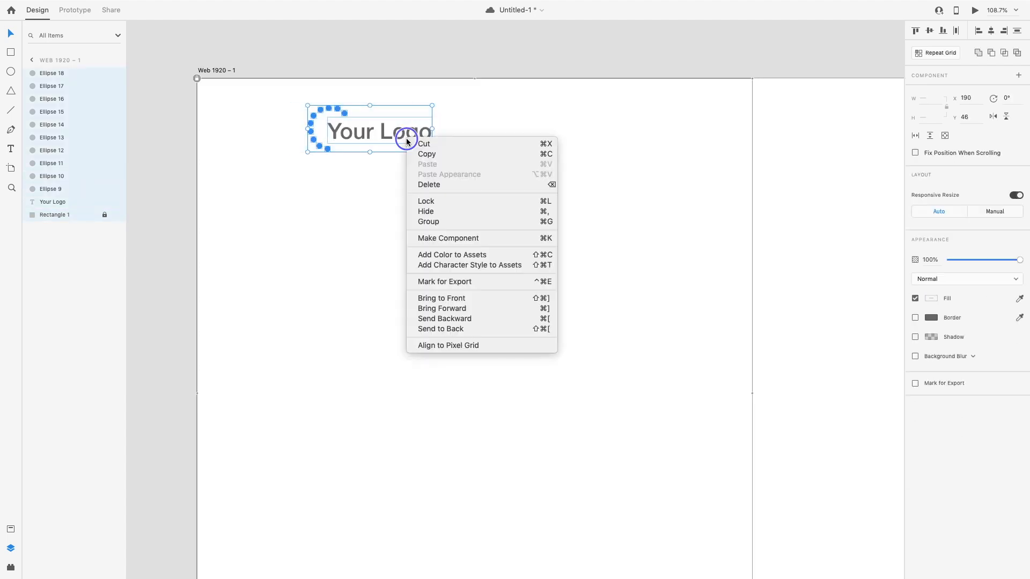
left_click(441, 223)
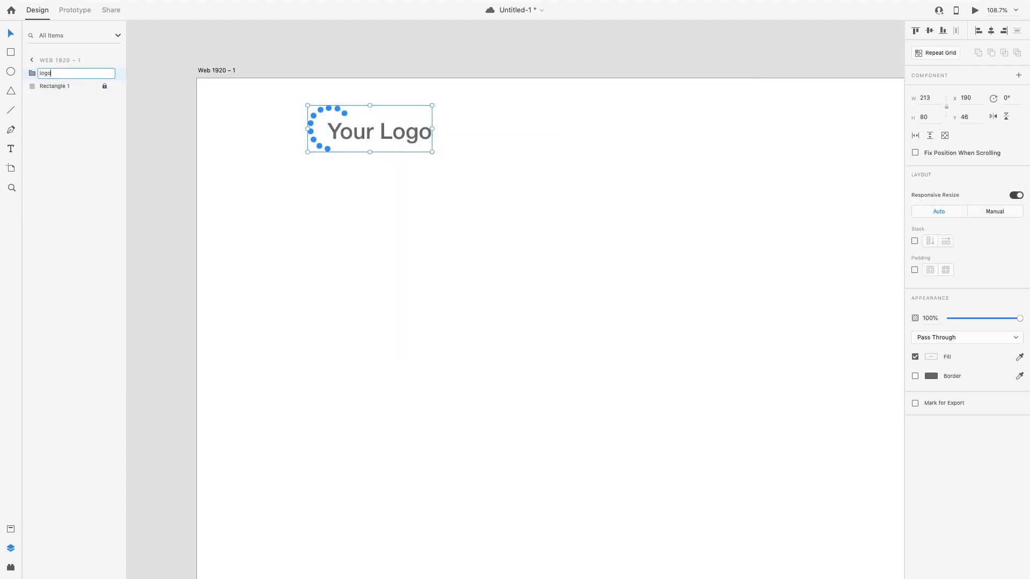
Step: Set the Your Logo text to Poppins Medium and darken its fill to a near-black grey
double_click(386, 130)
double_click(383, 131)
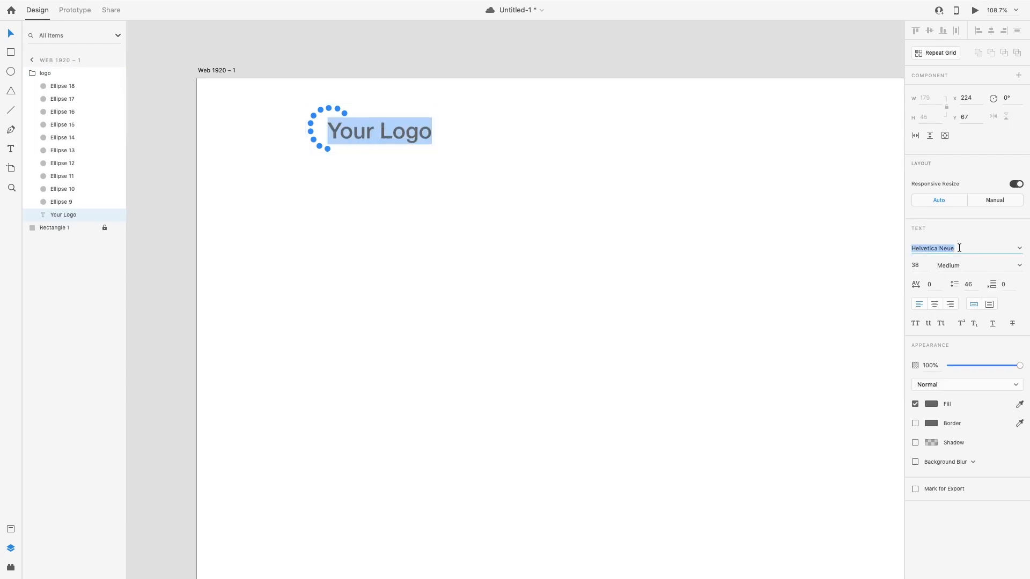
type("Poppins")
key("Return")
left_click(1020, 266)
left_click(968, 355)
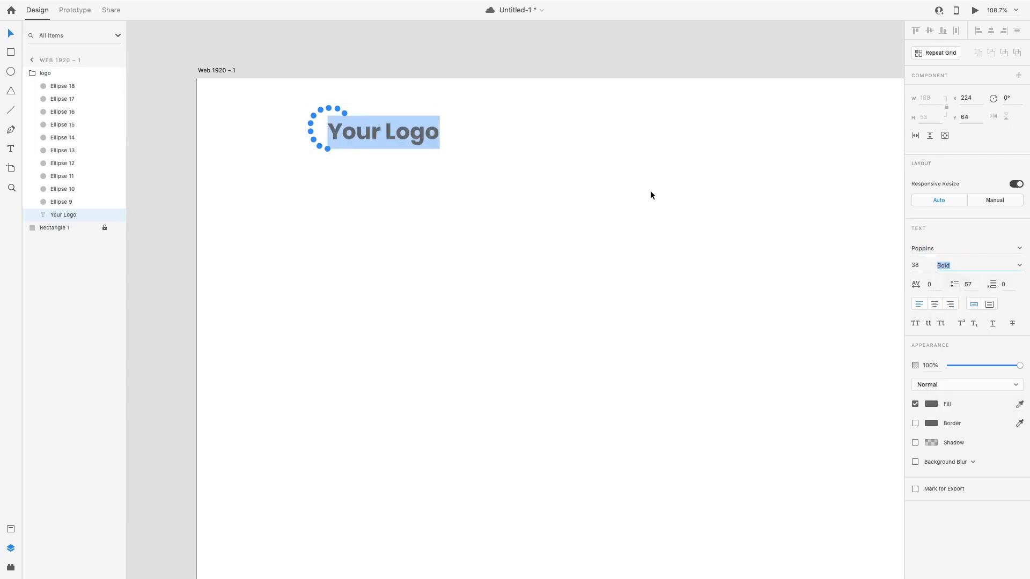
left_click(1020, 267)
left_click(960, 325)
left_click(931, 403)
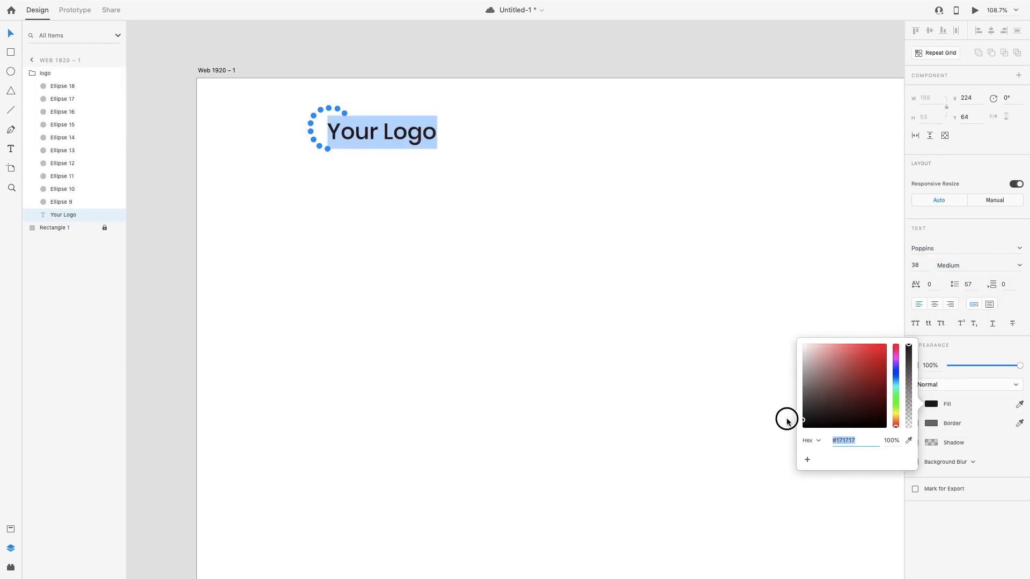
left_click(598, 207)
Step: Move the logo group to about X 170, Y 75 on the artboard
scroll(597, 207, "down", 5)
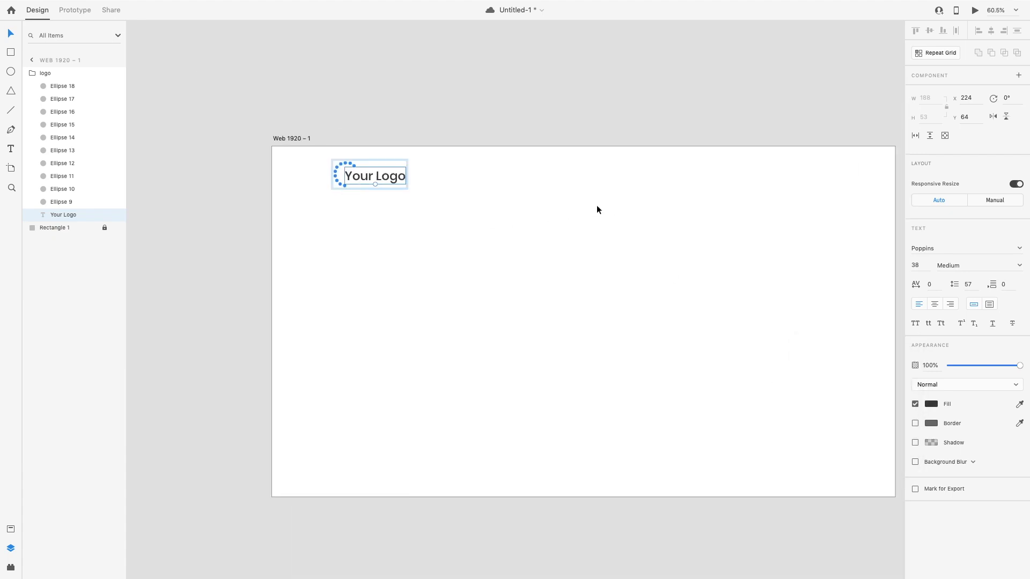
scroll(598, 207, "right", 1)
left_click_drag(250, 155, 337, 192)
left_click(323, 188)
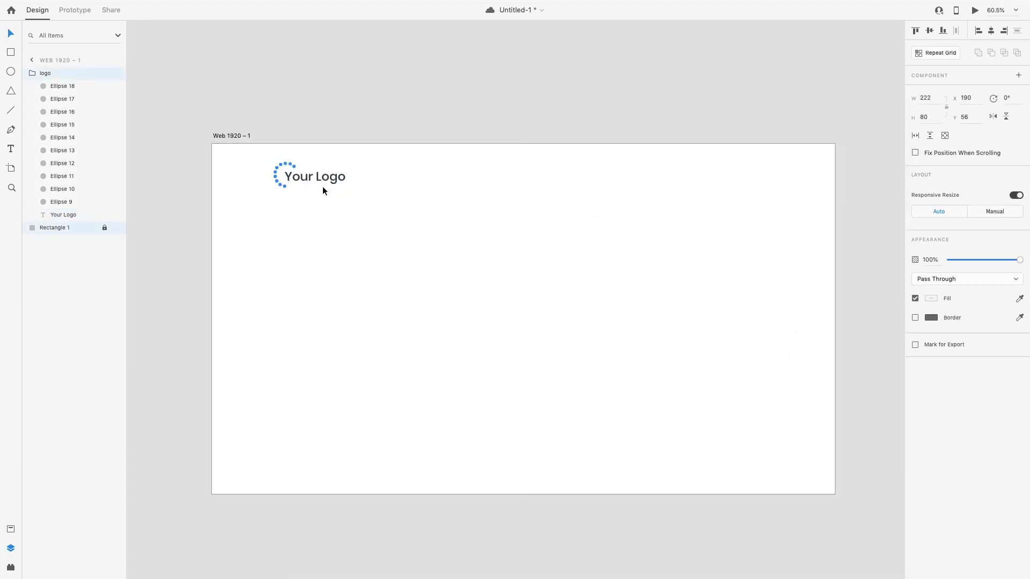
key("shift+Left")
key("shift+Left")
key("shift+Down")
key("shift+Down")
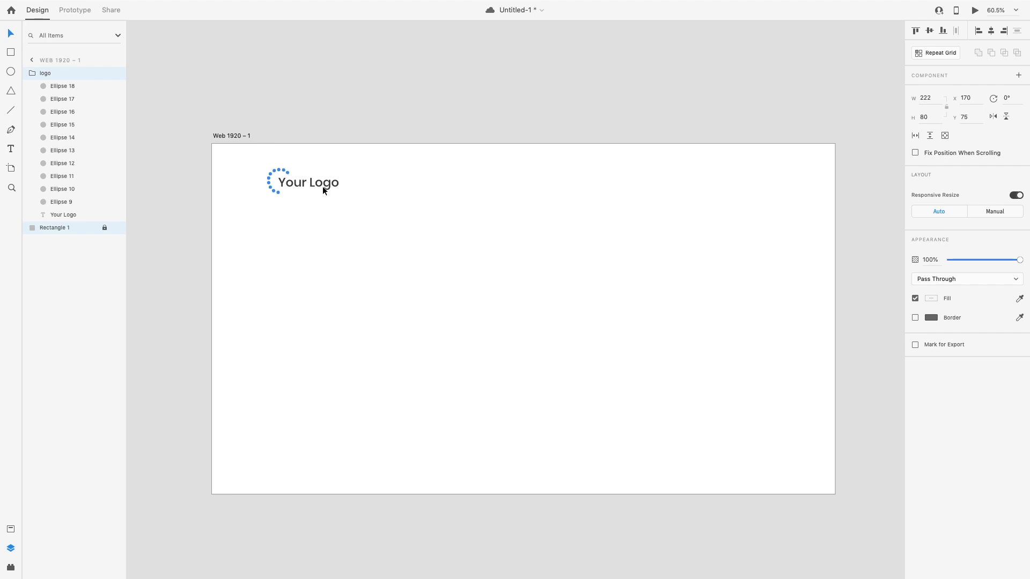
left_click(224, 132)
double_click(336, 204)
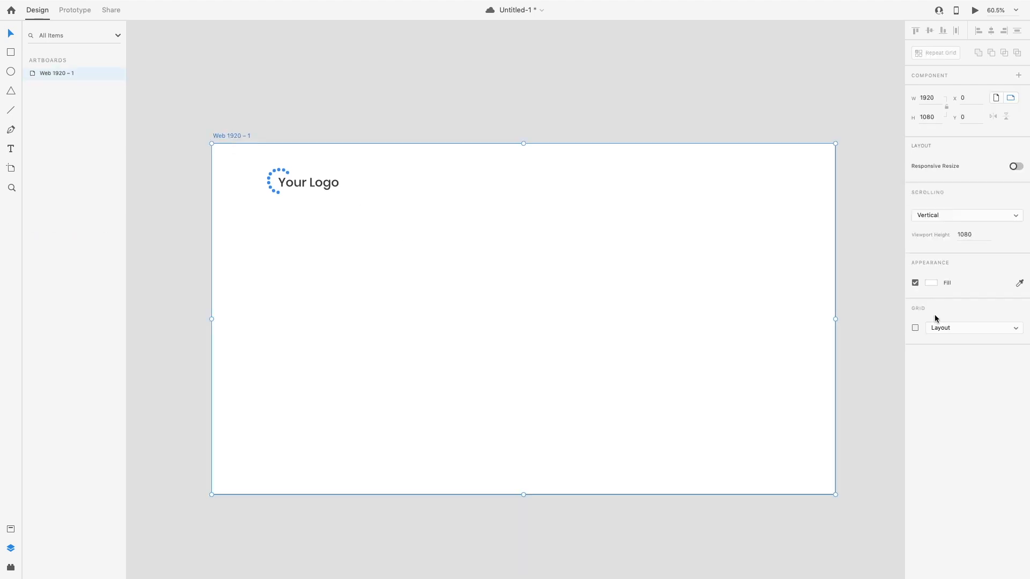
left_click(915, 283)
left_click(916, 284)
left_click(916, 328)
left_click(915, 328)
left_click(915, 284)
left_click(915, 284)
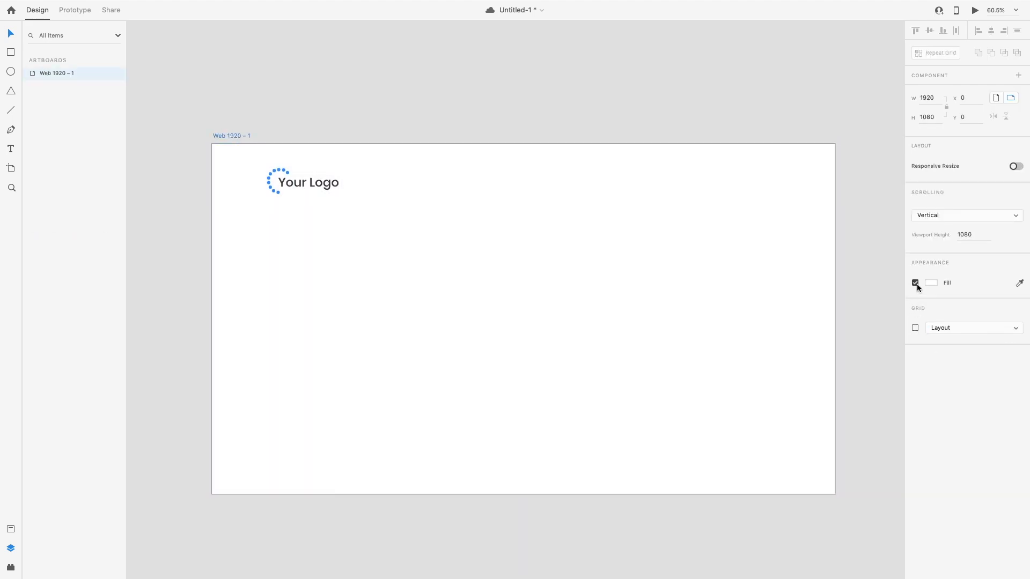
left_click(915, 284)
left_click(915, 283)
left_click(290, 180)
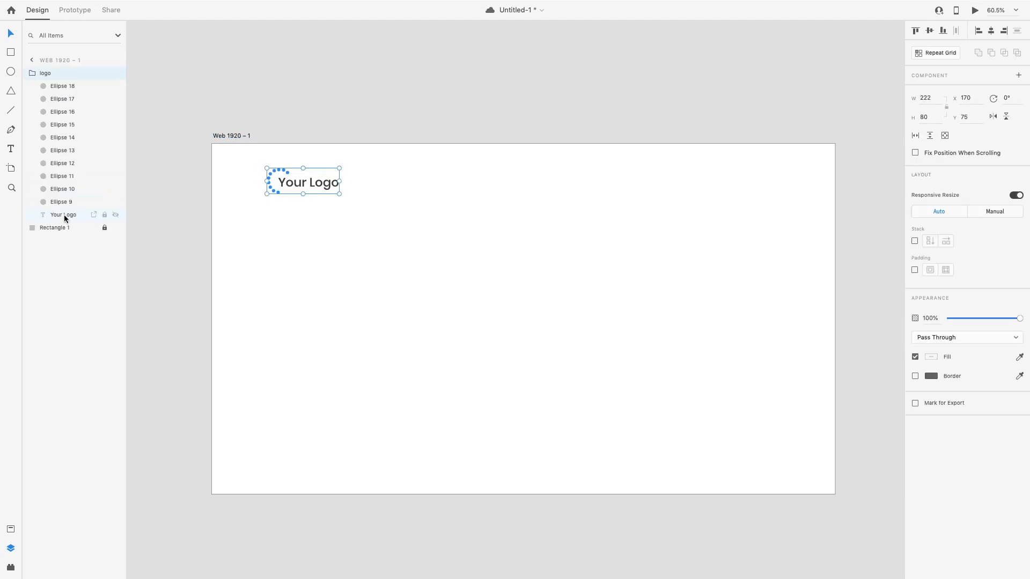
Step: Unlock Rectangle 1 and switch its light grey fill on
left_click(54, 228)
scroll(327, 252, "up", 5)
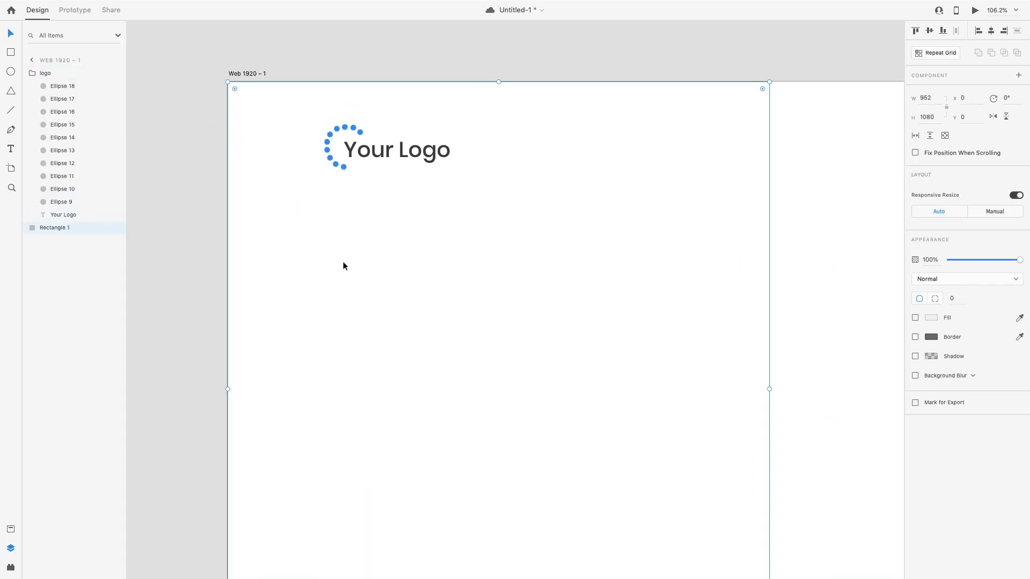
left_click(916, 317)
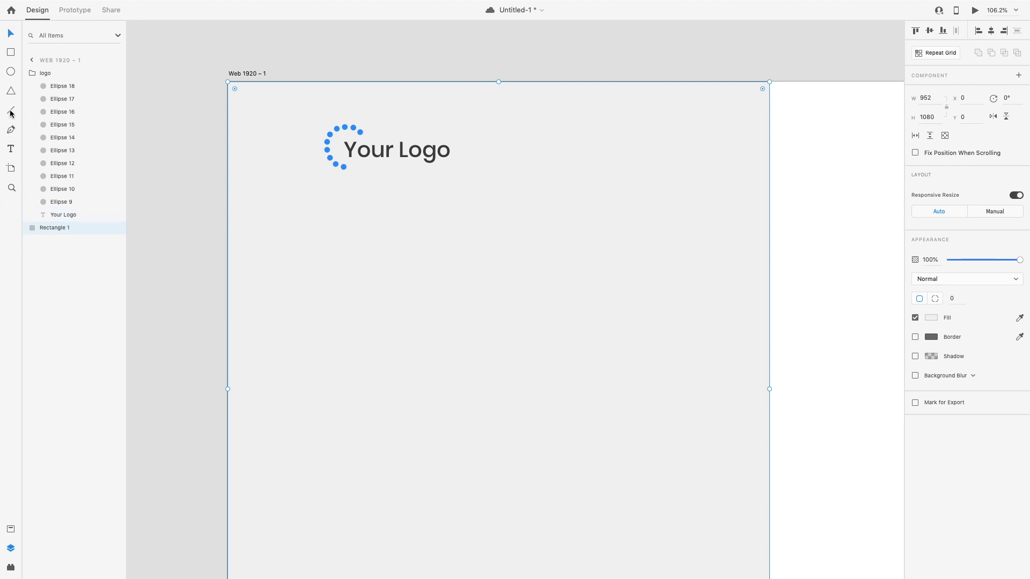
Step: Draw a borderless rectangle about 564 by 76 with corner radius 90, placed below the logo at about X 170, Y 508
left_click_drag(327, 260, 647, 301)
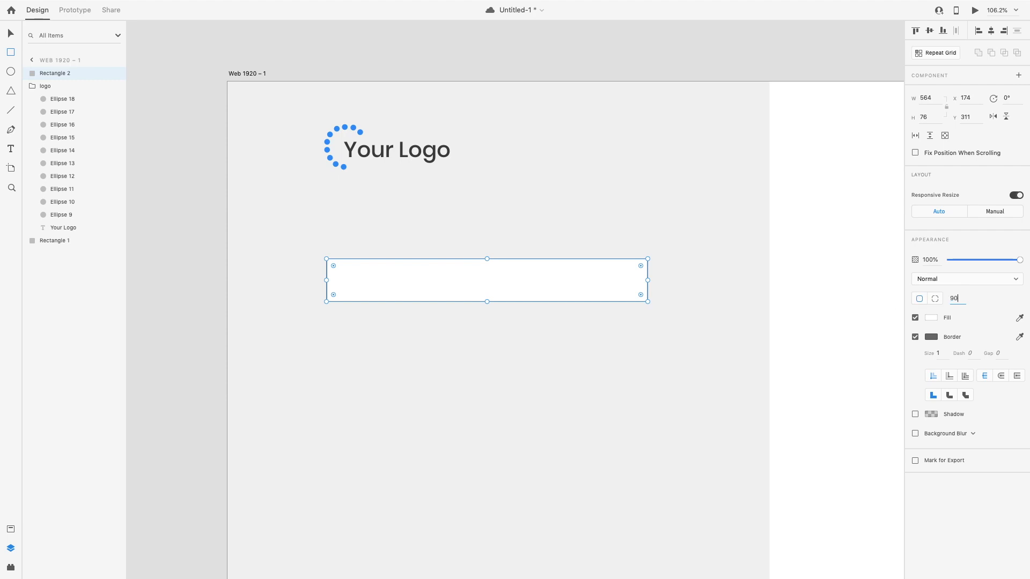
left_click_drag(418, 282, 414, 376)
scroll(416, 375, "down", 2)
key("super+z")
left_click(915, 337)
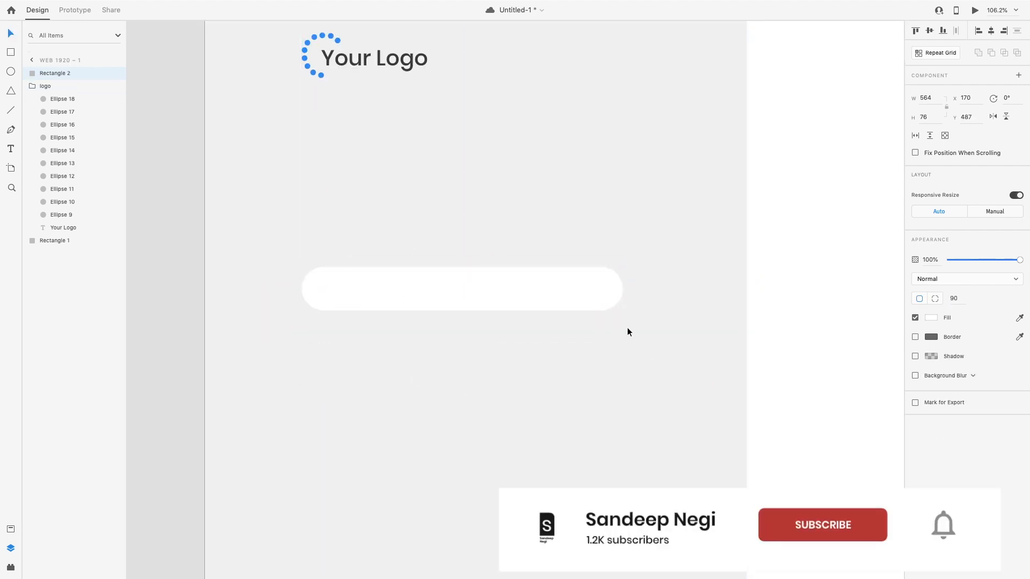
left_click_drag(524, 303, 524, 316)
Step: Add the text "Email Address" inside the rounded white field
scroll(505, 317, "up", 4)
key("t")
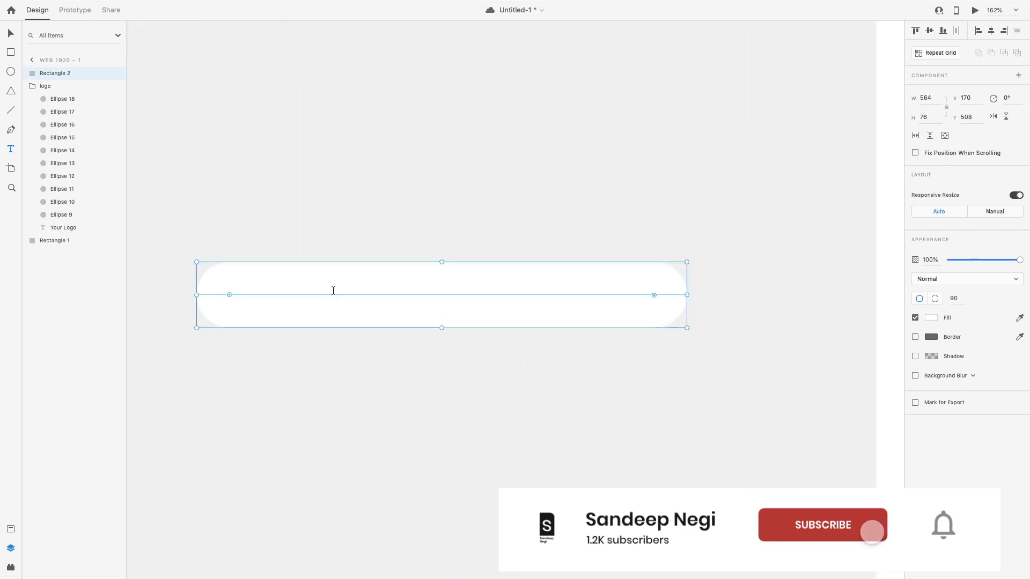
left_click(271, 290)
type("Em")
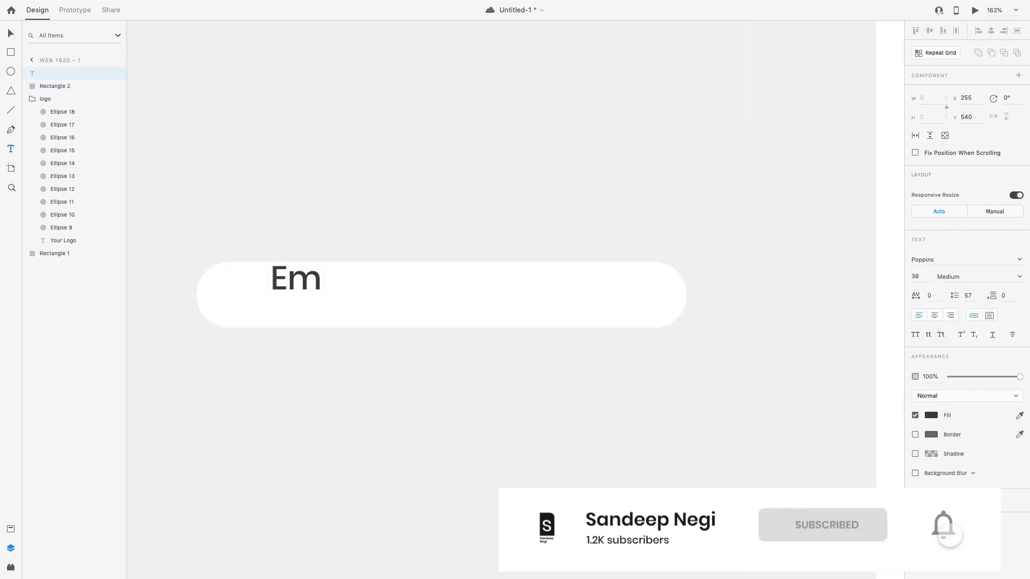
type("ail Addre")
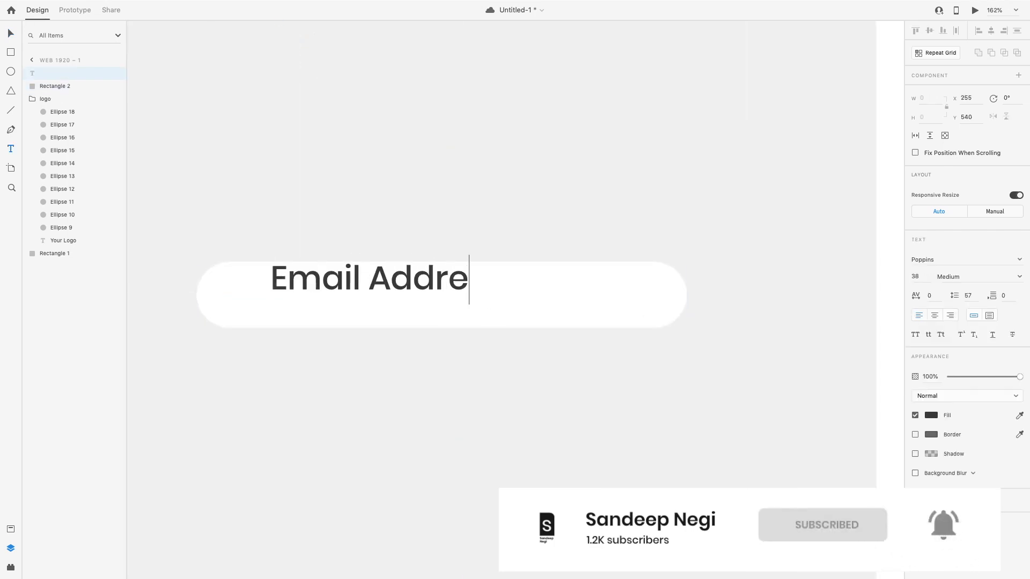
type("ss")
key("Escape")
Step: Set the Email Address text to size 15 with a light grey fill and centre it vertically near the field's left end
left_click_drag(384, 301, 293, 301)
left_click(931, 415)
left_click_drag(807, 397, 786, 378)
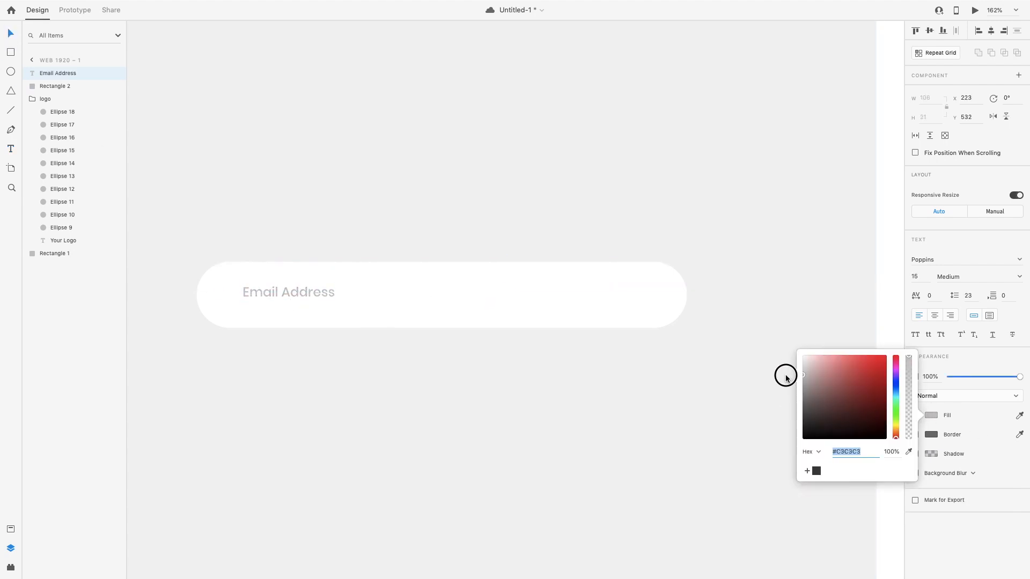
left_click(297, 305)
left_click(295, 301)
Step: Duplicate the rounded field together with its Email Address text directly below the original, aligned at X 170
left_click(284, 275)
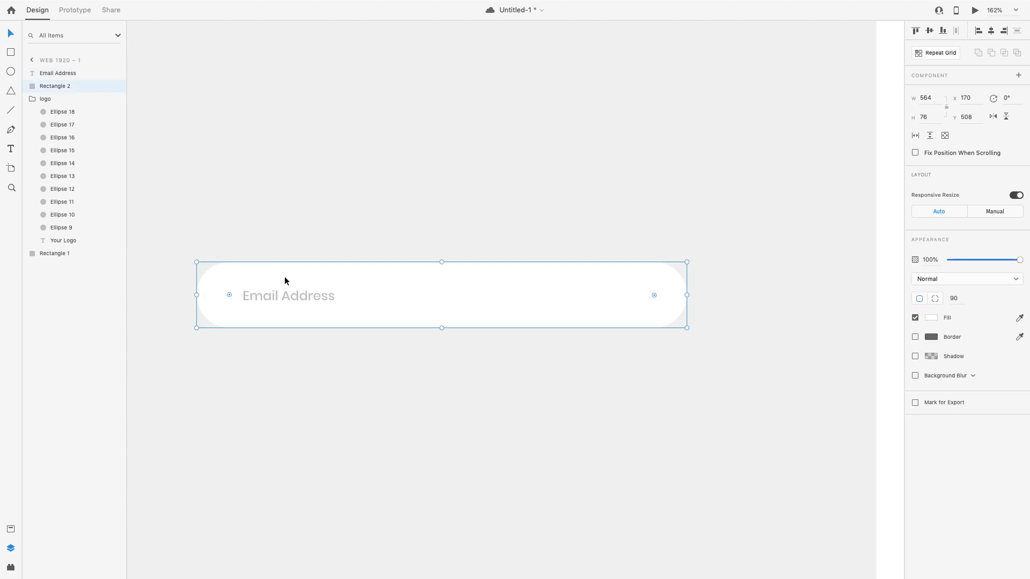
left_click(66, 75, "shift")
scroll(342, 240, "down", 5)
left_click_drag(377, 264, 378, 306)
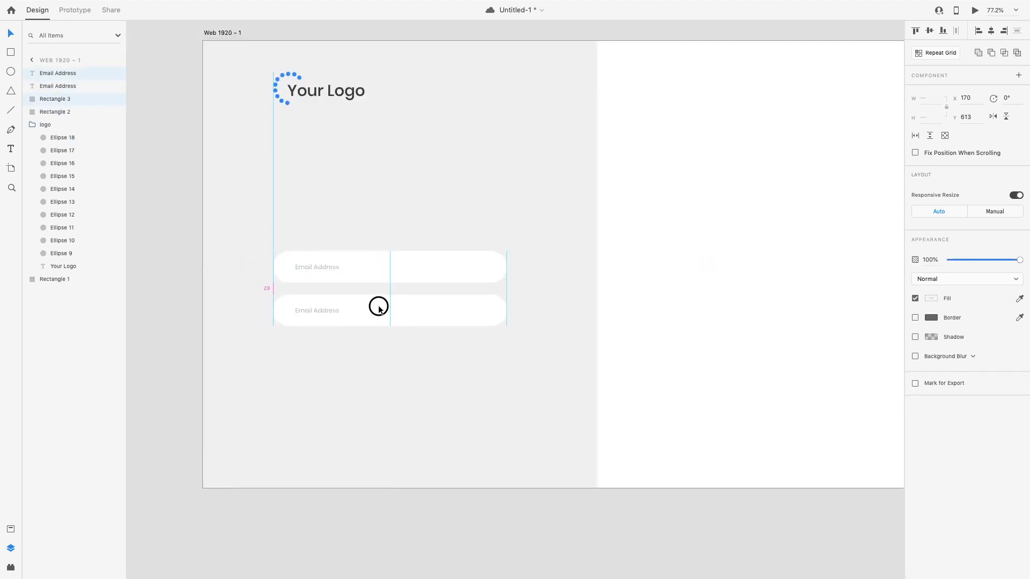
Step: Change the duplicated label in the second field to "Password"
scroll(379, 307, "up", 5)
double_click(246, 315)
type("PAs")
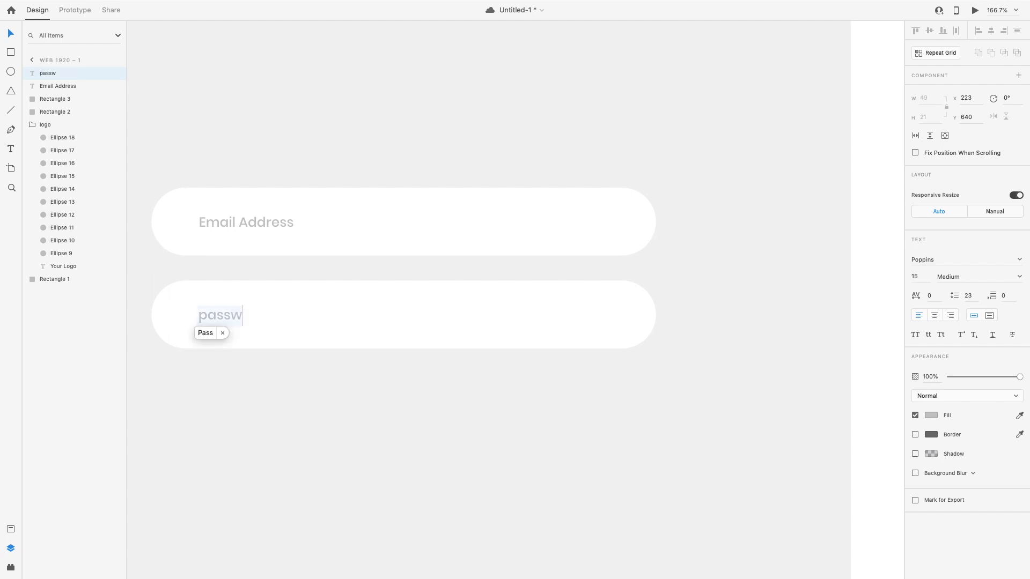
type("sword")
left_click(206, 334)
left_click(330, 381)
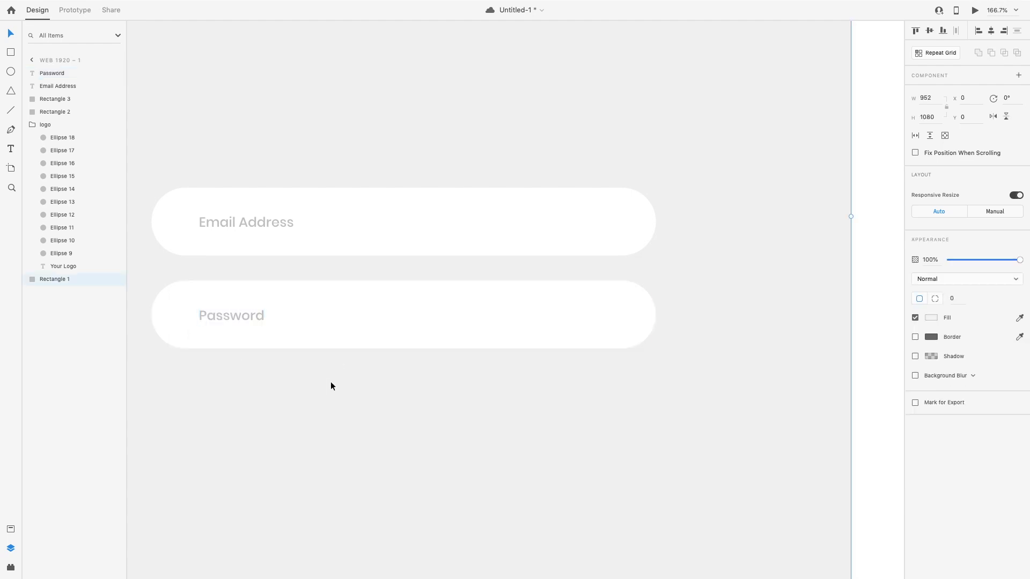
Step: Duplicate the Password field's rectangle below it and resize the copy to about 294 by 63 at Y 716
scroll(330, 381, "down", 5)
left_click(347, 336)
scroll(347, 336, "up", 4)
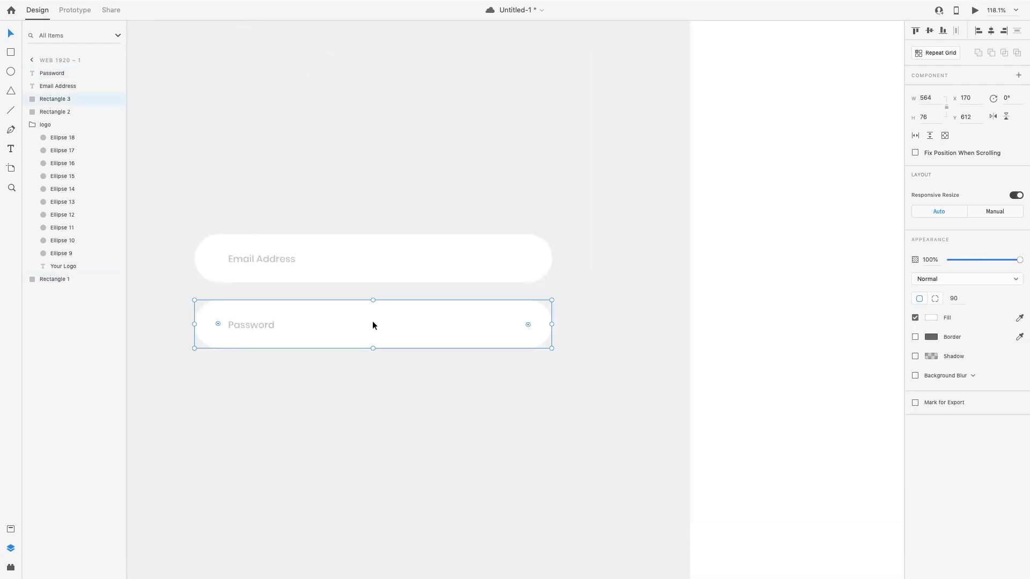
left_click_drag(318, 320, 319, 379)
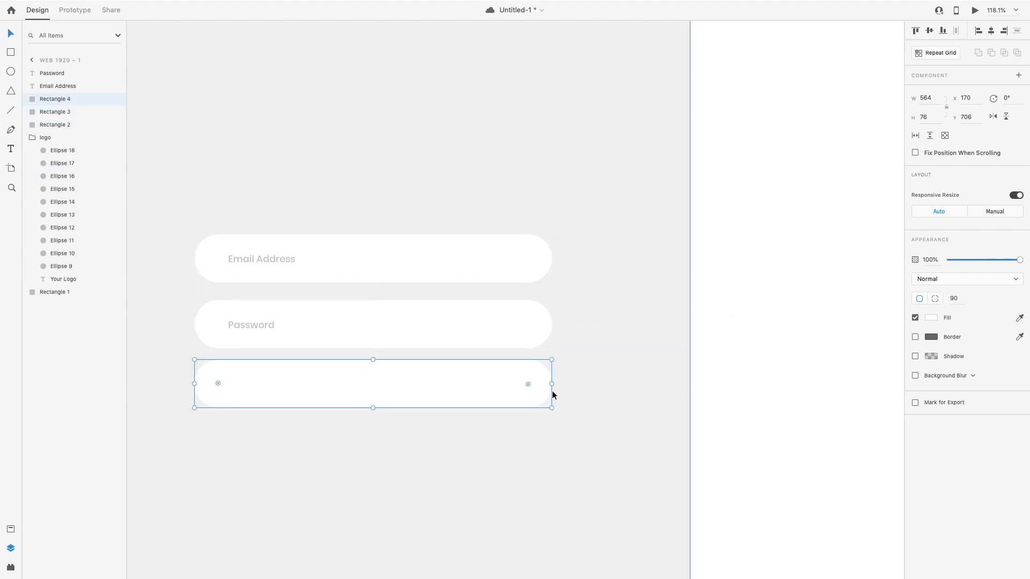
left_click_drag(552, 384, 381, 379)
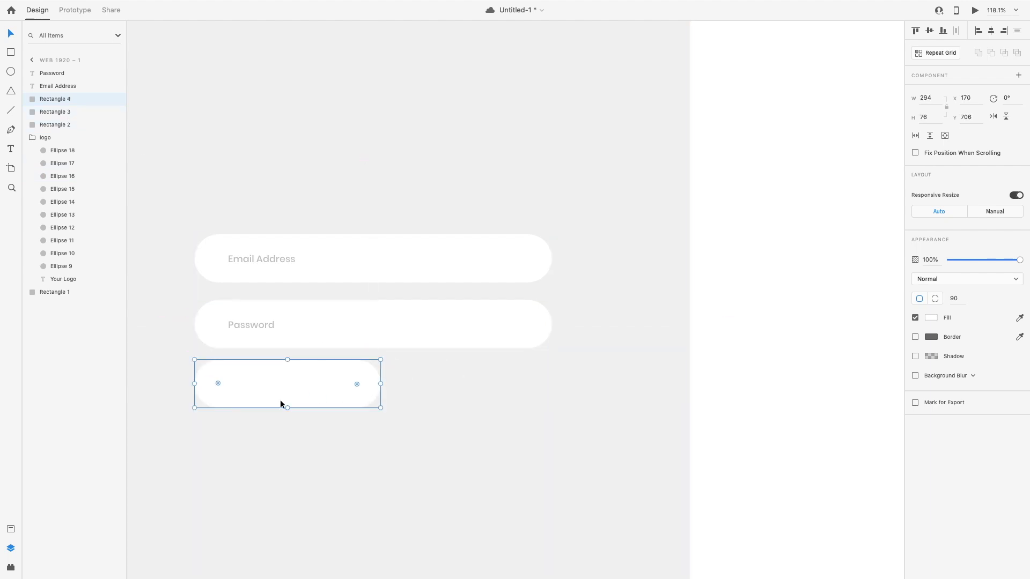
left_click_drag(287, 408, 287, 400)
left_click_drag(290, 386, 290, 393)
Step: Copy the Password label onto the smaller rectangle and change its text to "Login"
left_click(265, 358)
left_click(261, 325)
key("super+c")
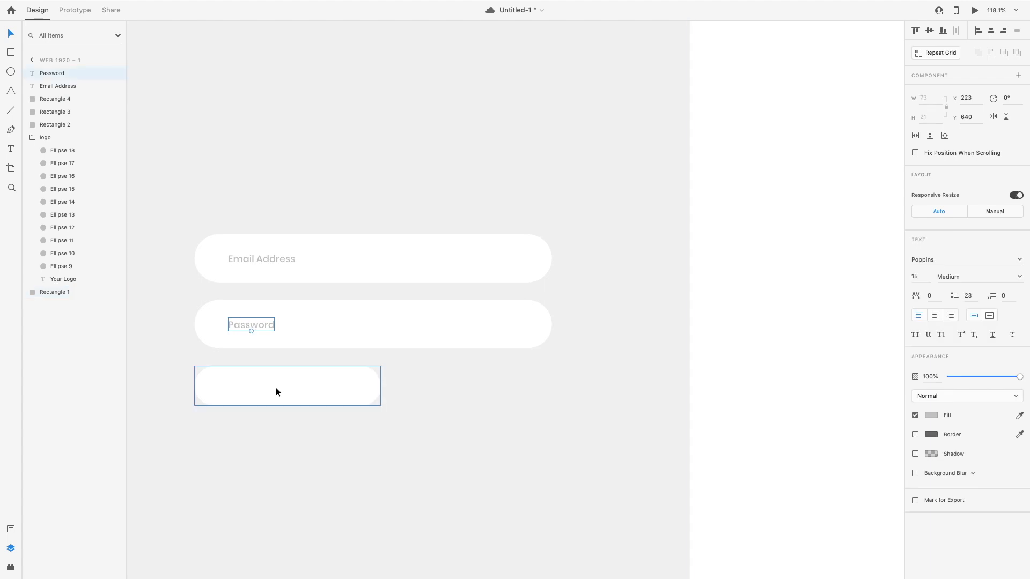
key("super+v")
left_click_drag(259, 326, 260, 387)
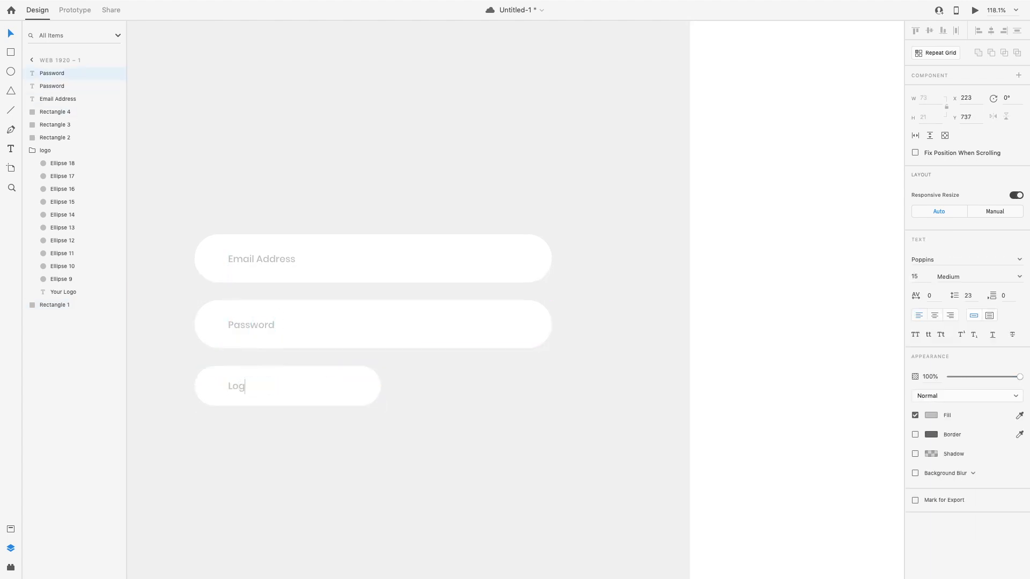
key("Escape")
Step: Narrow the Login button's rectangle to about 184 px and shift the Login text towards its centre
left_click(370, 388)
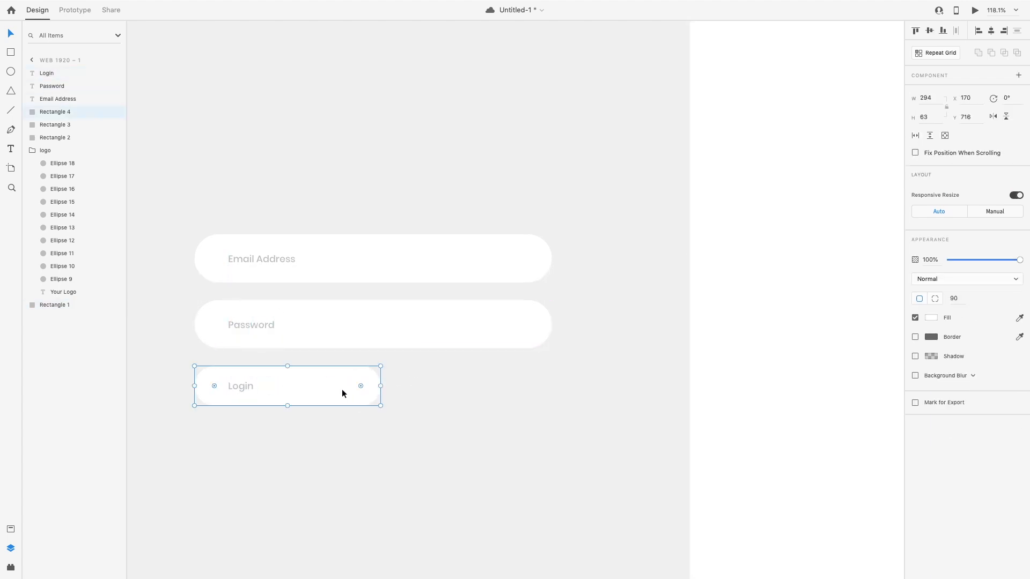
left_click_drag(380, 387, 309, 387)
left_click_drag(245, 386, 254, 385)
Step: Fill the Login button's rectangle with the blue sampled from the logo dots
left_click(284, 386)
scroll(284, 386, "down", 3)
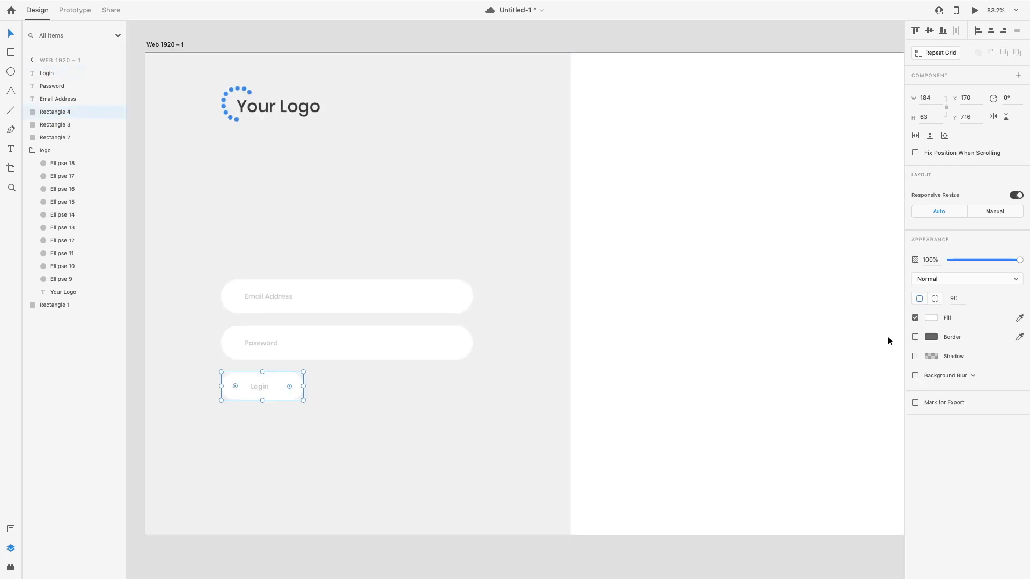
left_click(237, 119)
left_click(345, 388)
Step: Change the Login text's fill to white
left_click(259, 386)
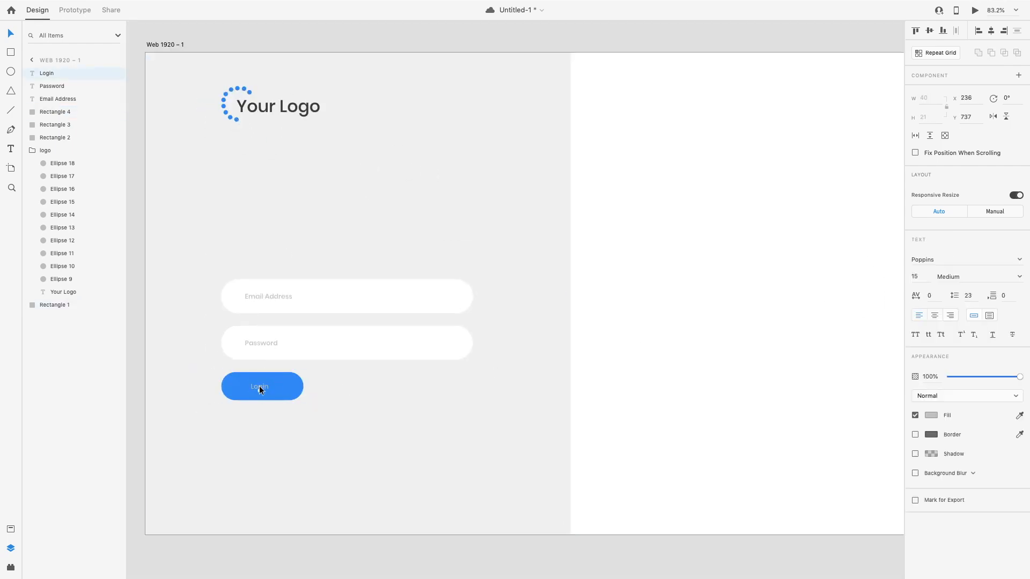
left_click(931, 415)
left_click_drag(818, 370, 774, 345)
Step: Turn on the shadow for the Login button's rectangle and reduce its height to about 56 px
left_click(289, 389)
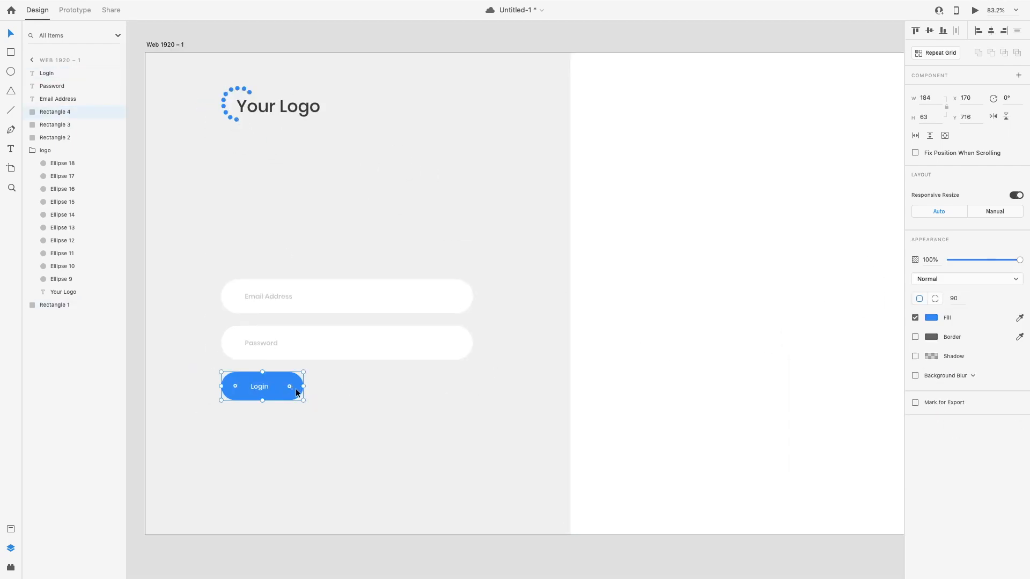
scroll(297, 388, "up", 5)
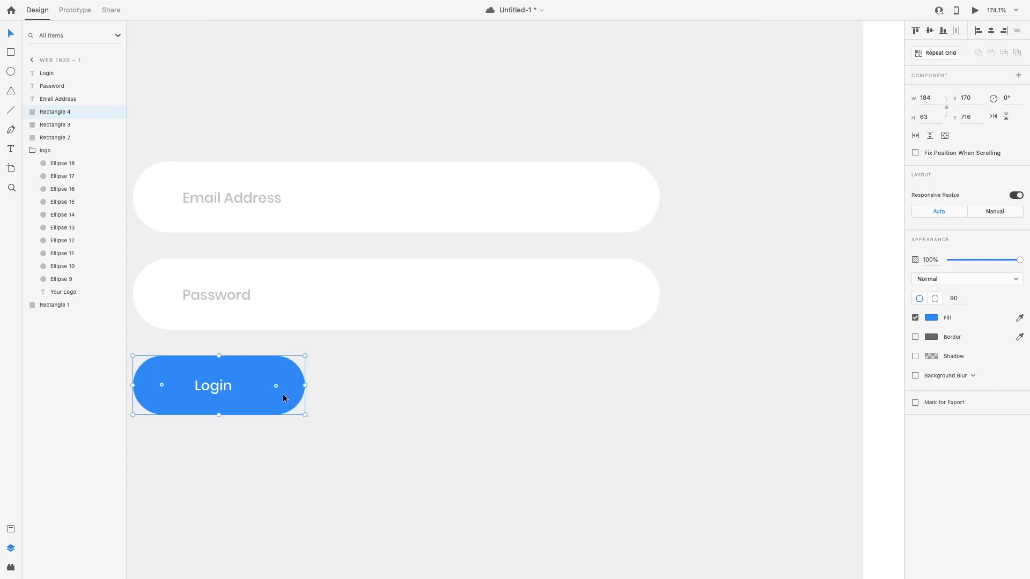
left_click(915, 357)
left_click(490, 416)
scroll(491, 415, "down", 1)
scroll(491, 416, "down", 2)
Step: Set the Login button's shadow colour to #000000 at 10% opacity
left_click(320, 398)
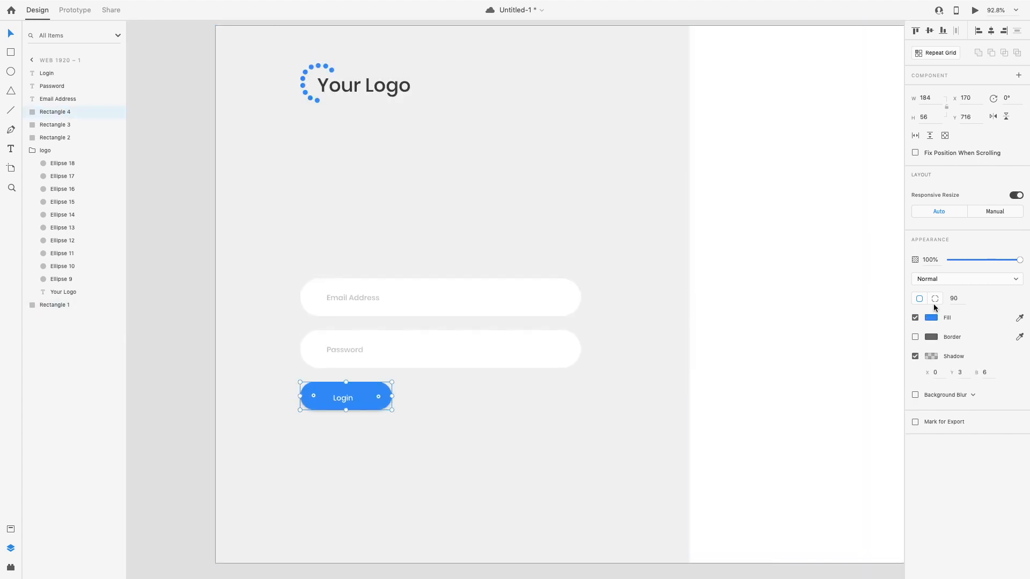
left_click(928, 358)
left_click_drag(912, 363, 907, 373)
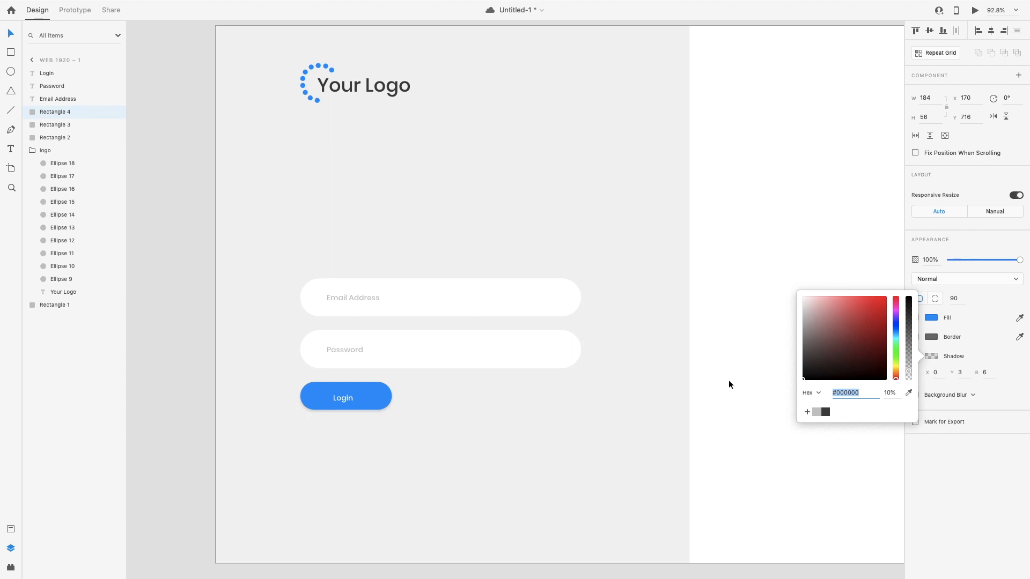
left_click(606, 392)
Step: Add the heading "Login to Access your Account" above the email field with a dark grey fill, breaking the line after "Login to"
left_click(312, 239)
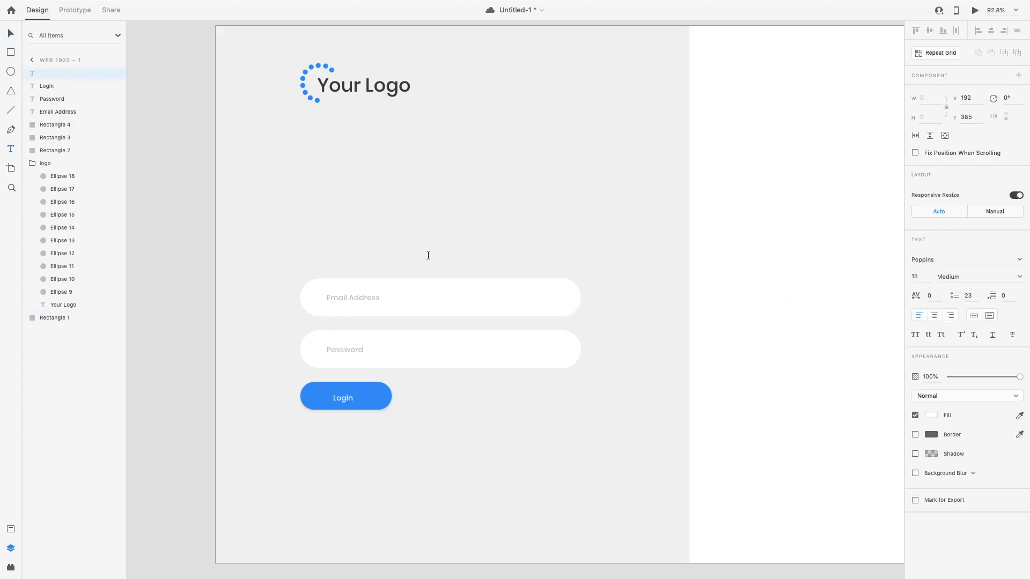
left_click(931, 417)
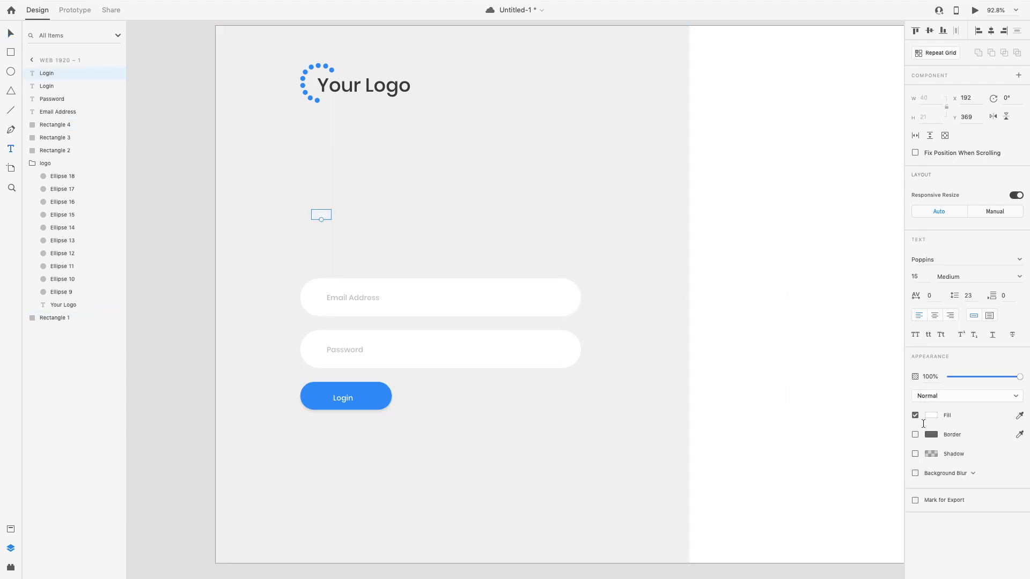
left_click(931, 415)
scroll(352, 289, "up", 3)
double_click(313, 151)
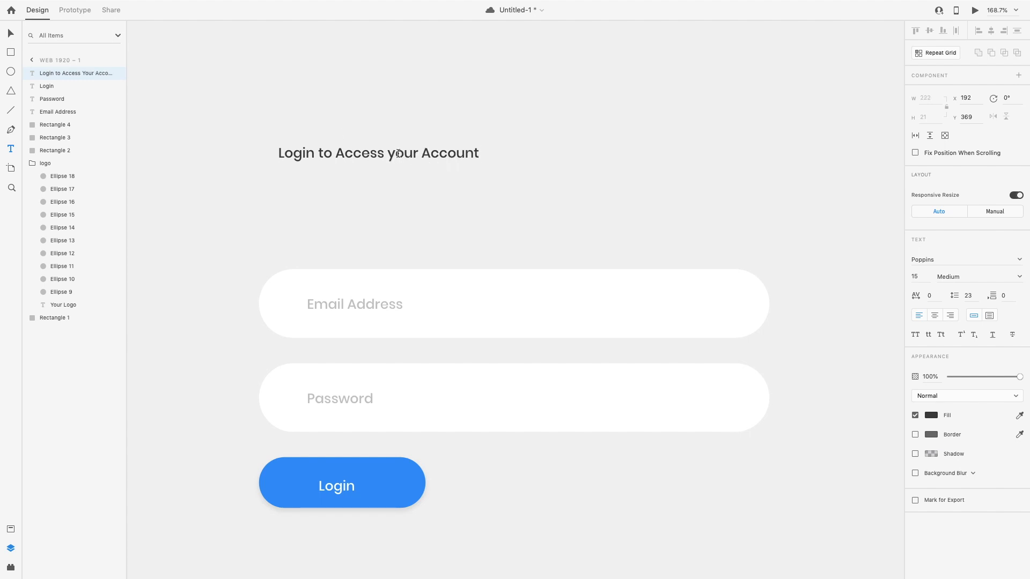
left_click(333, 151)
key("Return")
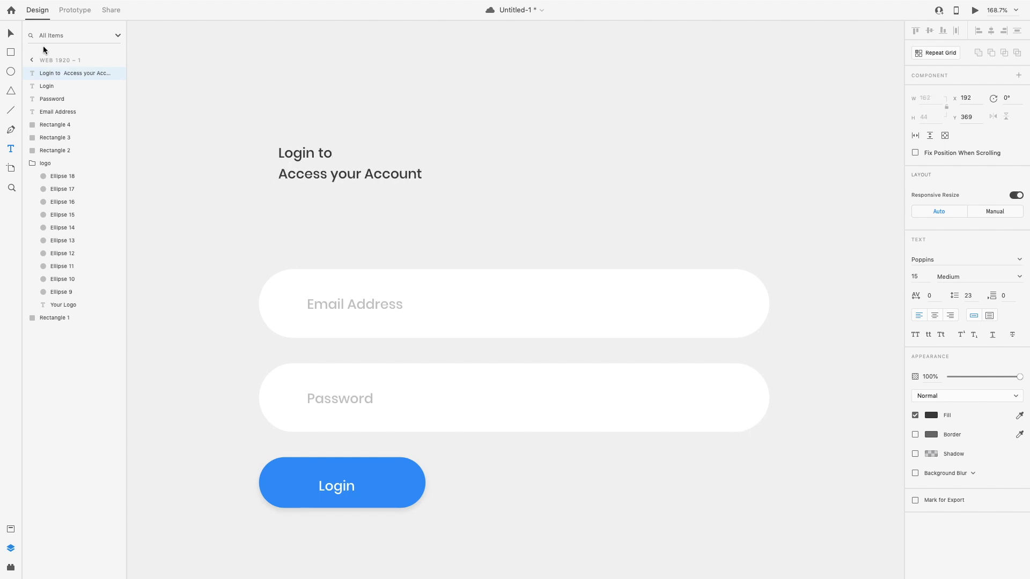
Step: Enlarge the two-line login heading to size 27 and place it just above the email field
left_click(11, 32)
left_click_drag(348, 188, 283, 166)
scroll(374, 209, "down", 5)
scroll(369, 211, "up", 2)
scroll(369, 211, "up", 5)
Step: Set the word "Login" in the heading to Bold
double_click(350, 187)
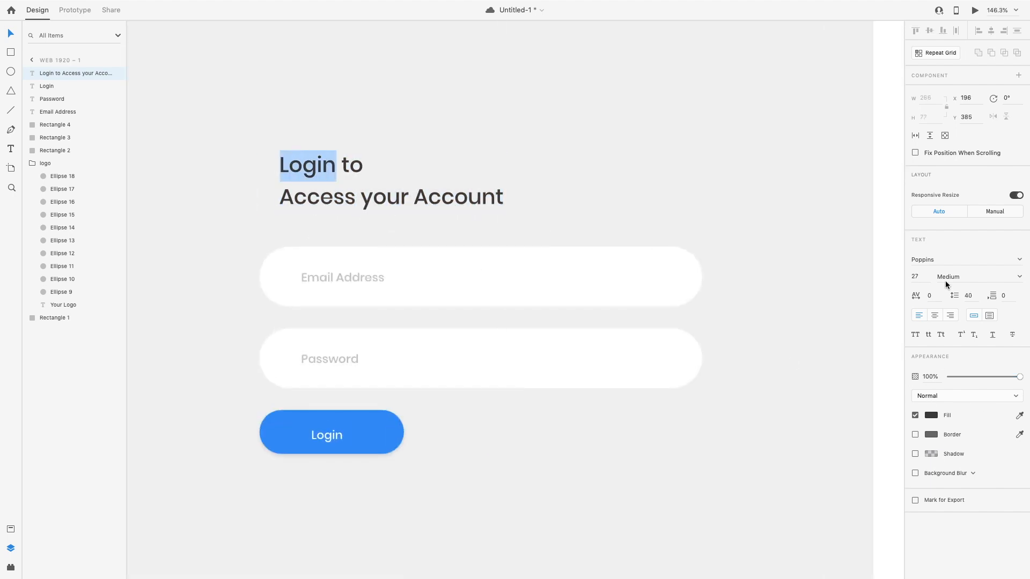
left_click(1016, 282)
left_click(968, 356)
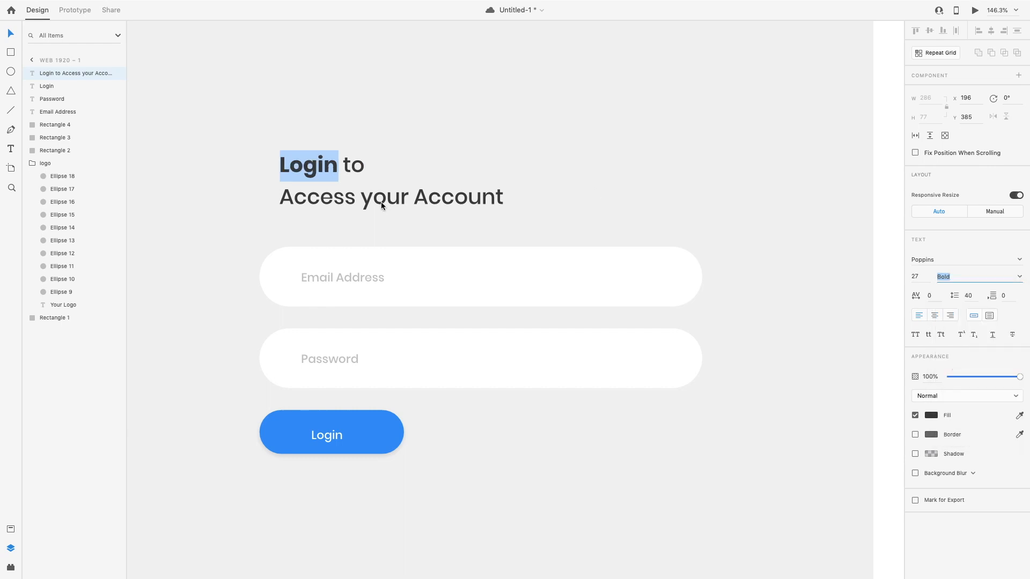
Step: Set the words "Account" and "Login" in the heading to SemiBold
double_click(416, 197)
left_click(1019, 279)
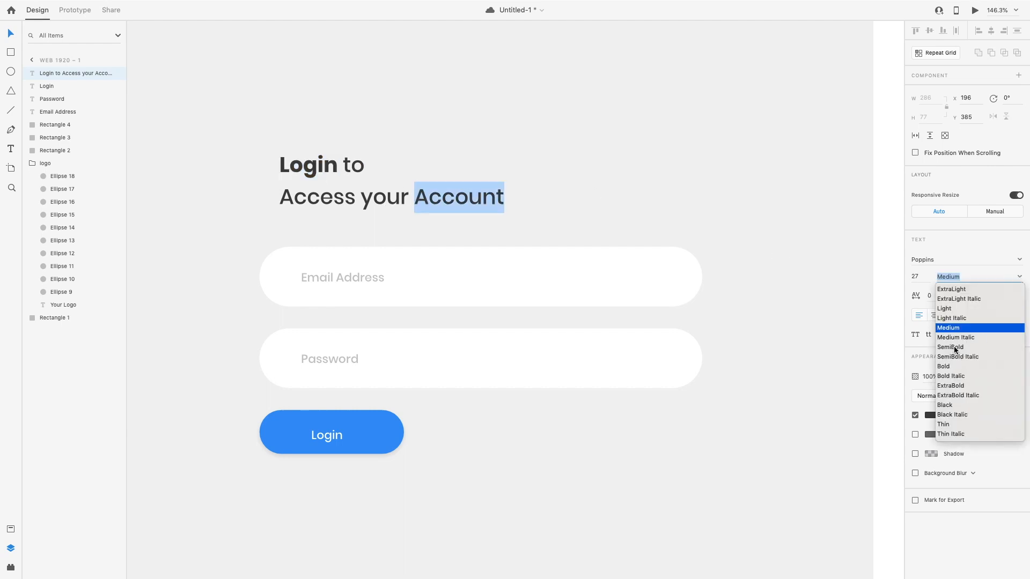
left_click(954, 347)
left_click_drag(335, 164, 269, 166)
left_click(1021, 279)
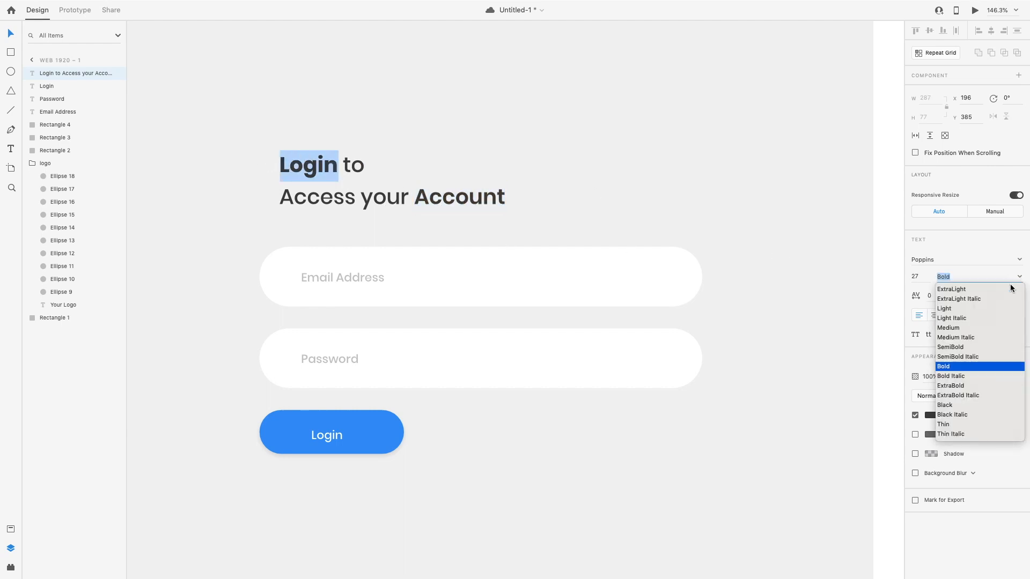
left_click(955, 347)
left_click(564, 177)
Step: Lock the light grey background rectangle behind the login form
scroll(563, 177, "down", 5)
left_click(413, 161)
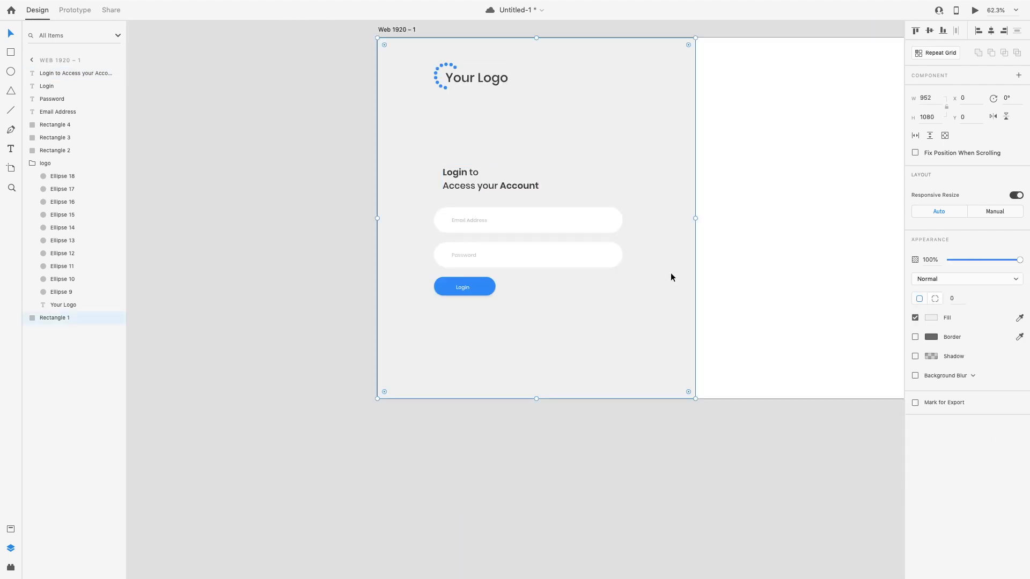
left_click(390, 31)
left_click(441, 314)
left_click(105, 318)
Step: Move the login heading, both fields and the Login button up together until the group's Y is 275
left_click_drag(451, 176, 565, 315)
key("shift+Up")
key("shift+Up")
key("shift+Up")
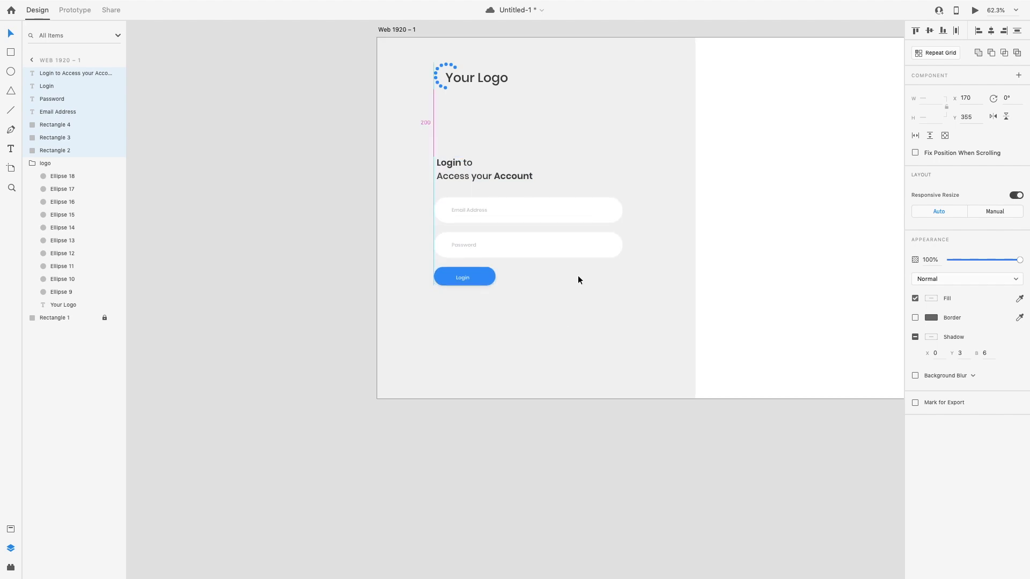
key("shift+Up")
key("shift+Up")
key("shift+Up")
key("shift+Up")
key("shift+Up")
key("shift+Up")
key("shift+Up")
key("shift+Up")
Step: Duplicate the Password placeholder text and place the copy below the password field, beside the Login button
scroll(578, 275, "up", 8)
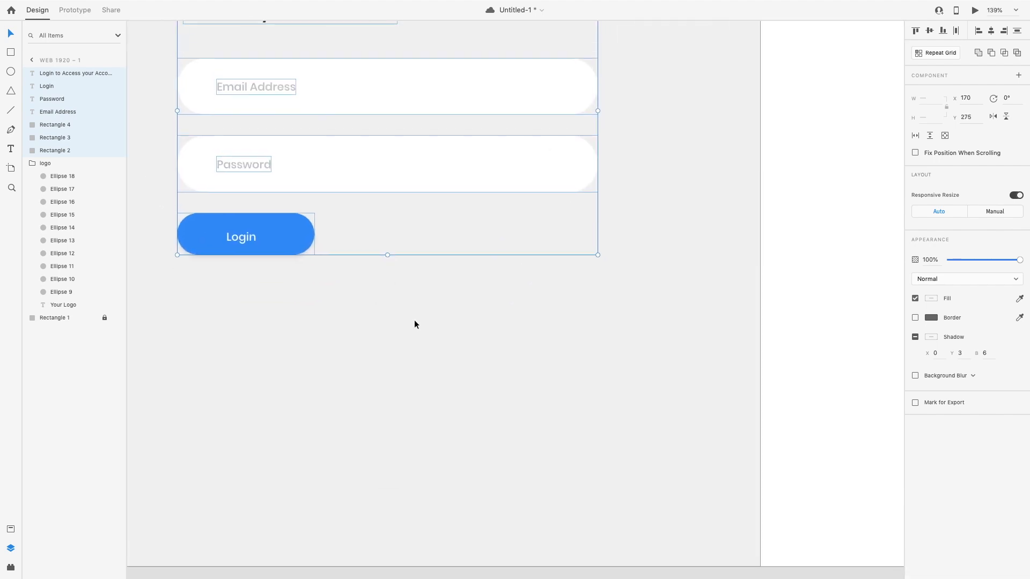
scroll(414, 321, "up", 1)
left_click(414, 320)
left_click(246, 176)
key("super+c")
key("super+v")
left_click_drag(257, 175, 485, 257)
Step: Change the copied placeholder text to "Forget your Password?"
scroll(508, 253, "up", 5)
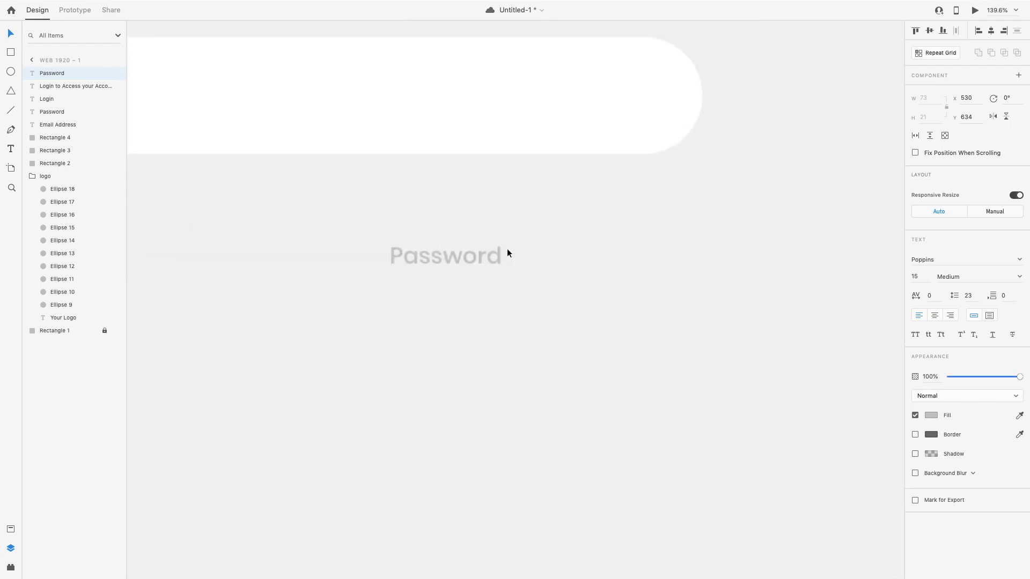
double_click(508, 253)
key("Left")
type("For")
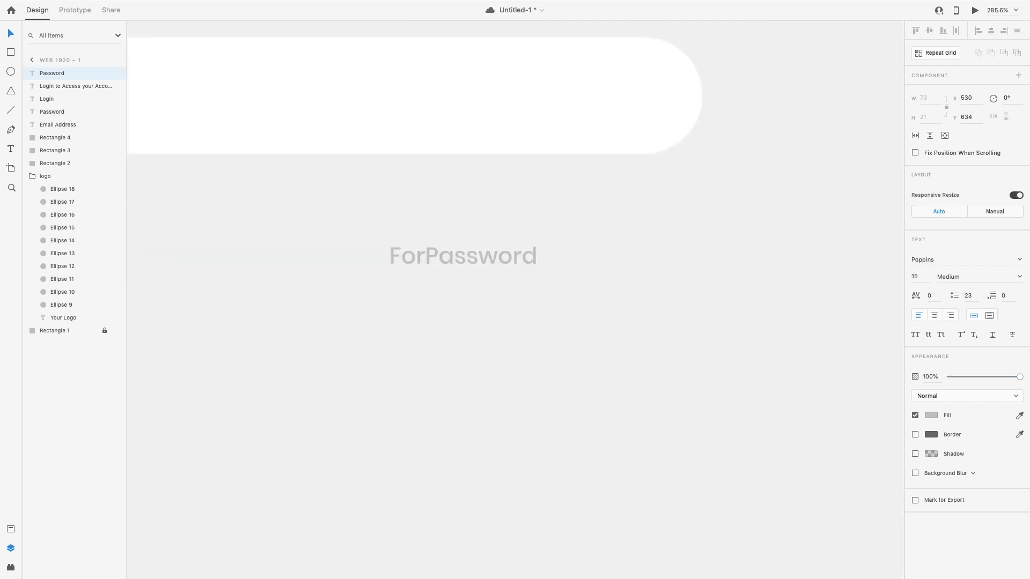
type("get your")
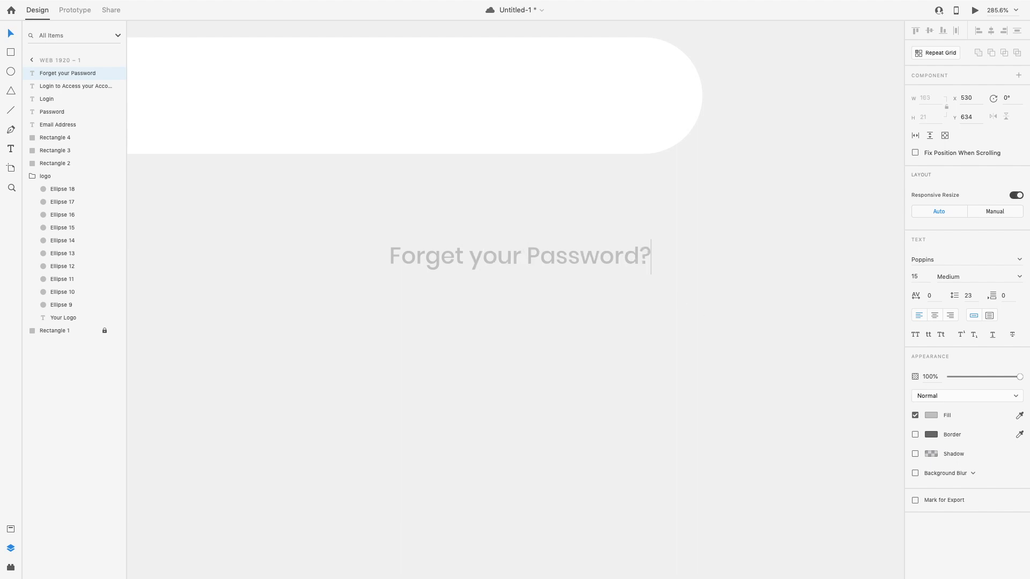
left_click(11, 33)
left_click(520, 298)
Step: Duplicate the "Forget your Password?" text directly below itself and change the copy to "Don't have an Account?"
left_click_drag(521, 261, 517, 312, "alt")
double_click(517, 313)
type("Don’t have an Account")
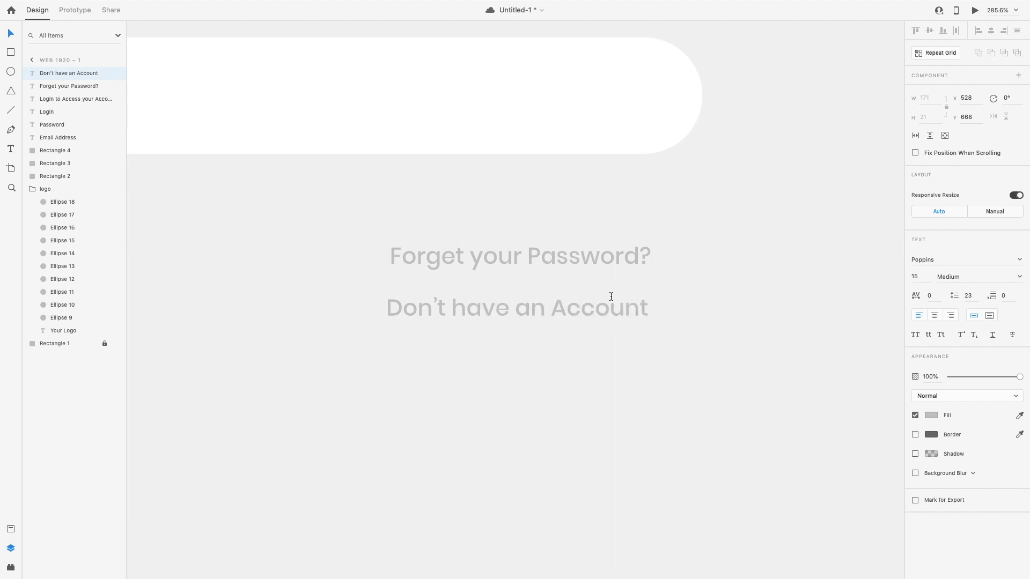
left_click(11, 35)
Step: Enlarge the "Don't have an Account?" text close beneath "Forget your Password?" and fill it with the blue sampled from the Login button
left_click_drag(476, 313, 573, 294)
scroll(551, 311, "down", 5)
left_click(1021, 417)
left_click(340, 281)
Step: Set the Login button's text to Bold
left_click(312, 285)
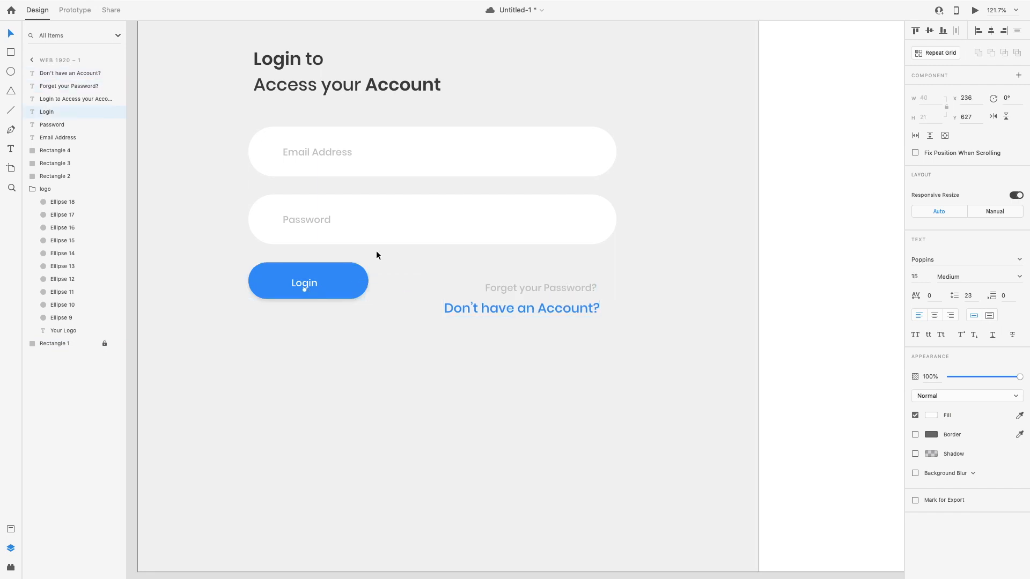
double_click(308, 286)
left_click(1020, 277)
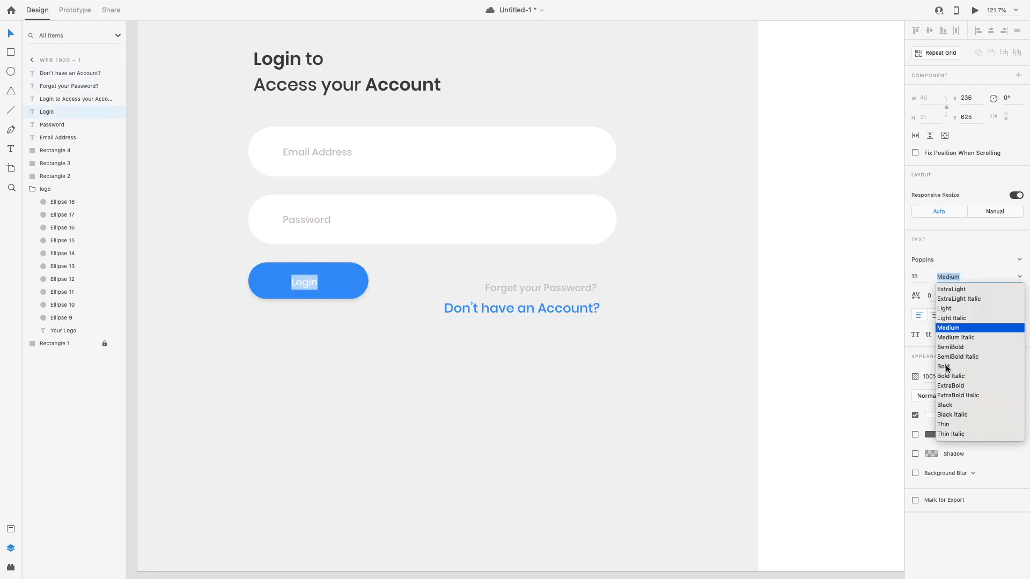
left_click(944, 366)
Step: Unlock the background rectangle behind the login form and readjust its fill to a light grey
key("super+0")
left_click(462, 236)
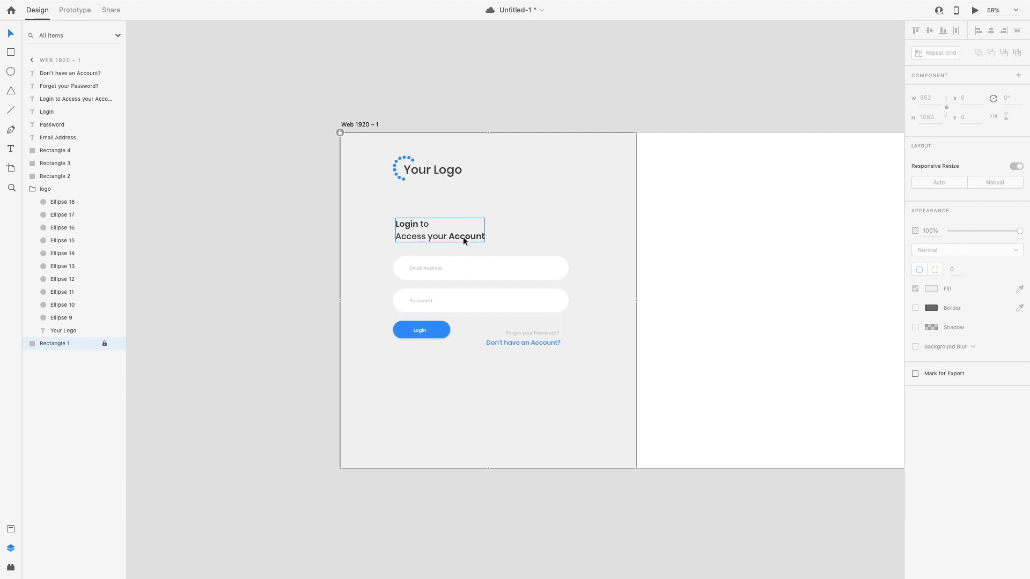
left_click(494, 228)
left_click(931, 317)
left_click(803, 276)
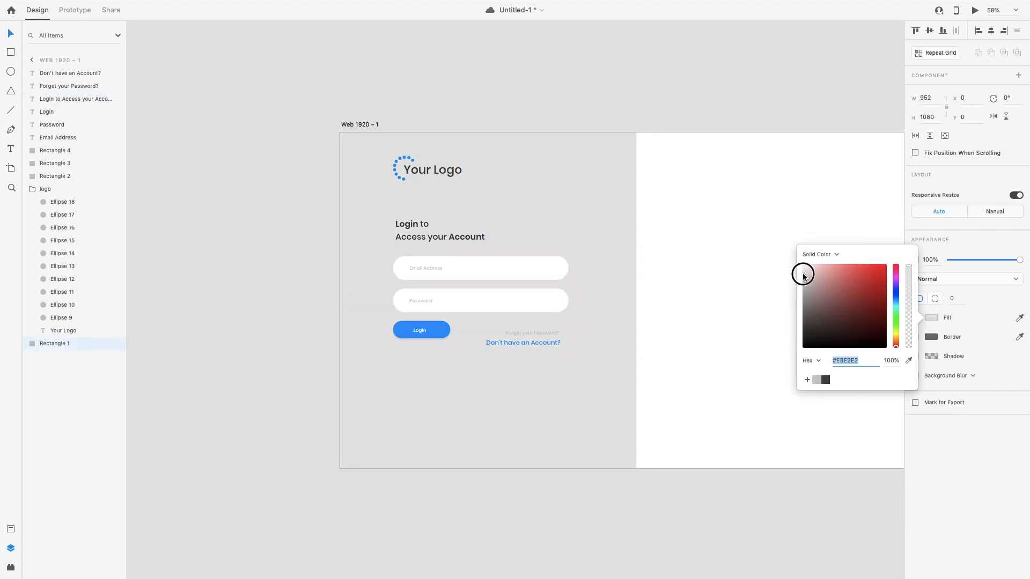
left_click_drag(803, 276, 801, 268)
left_click(651, 86)
Step: Duplicate the two-line login heading onto the white half of the artboard
scroll(651, 86, "down", 3)
scroll(652, 105, "up", 2)
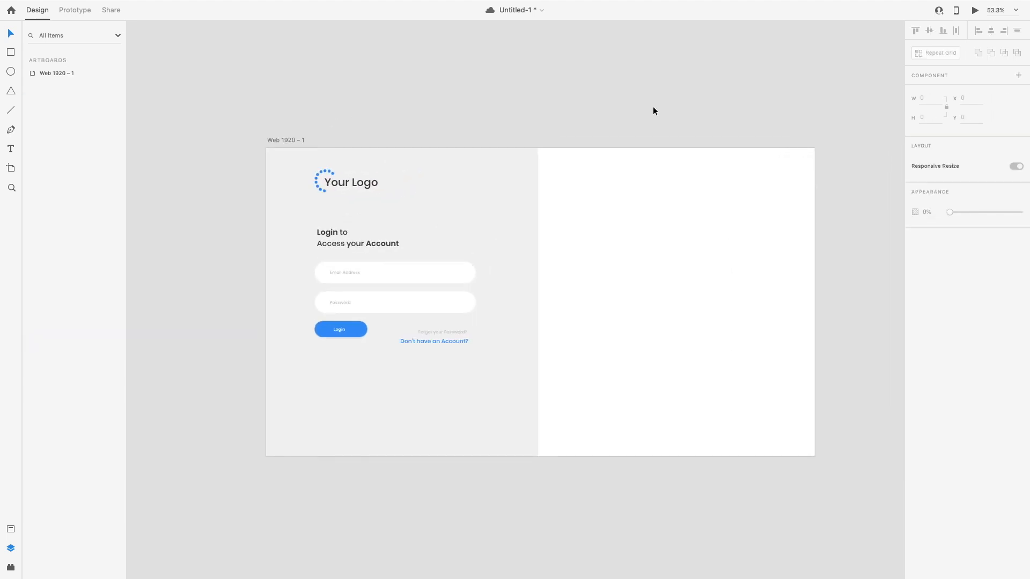
scroll(664, 200, "up", 2)
left_click_drag(294, 252, 633, 250)
triple_click(633, 250)
key("Escape")
scroll(633, 249, "up", 5)
scroll(617, 251, "right", 2)
Step: Replace the copied heading's text with "All in one Solution" and enlarge it to size 49 in the white half
triple_click(566, 251)
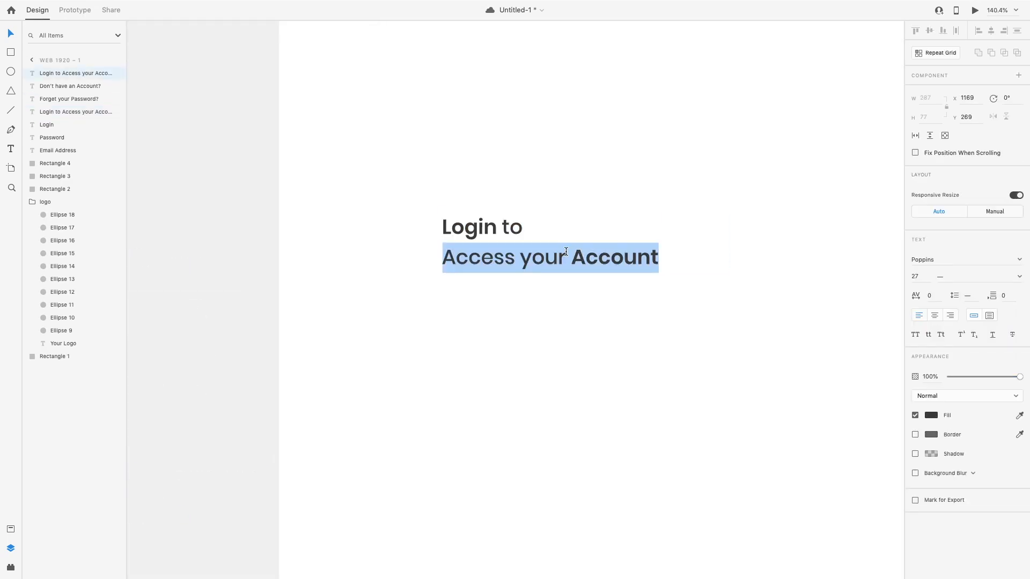
key("ctrl+a")
type("All")
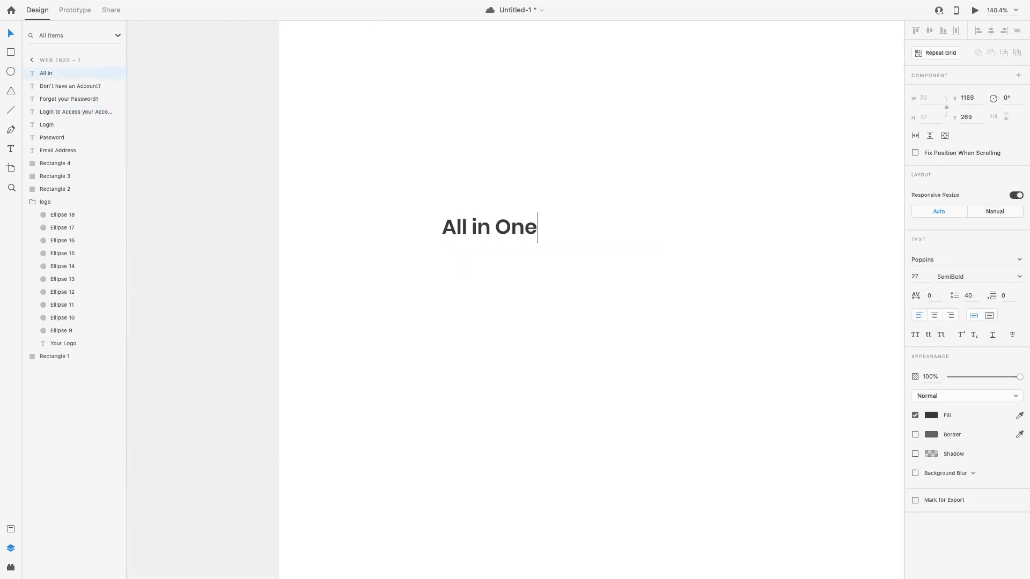
type(" in one Soluti")
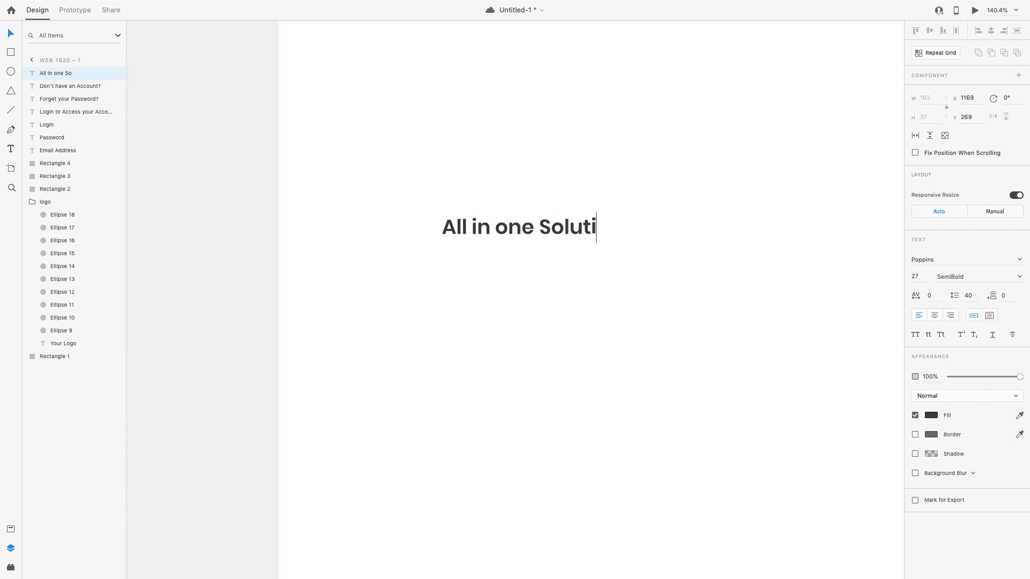
type("on")
key("Escape")
left_click_drag(532, 242, 638, 254)
scroll(662, 240, "down", 5)
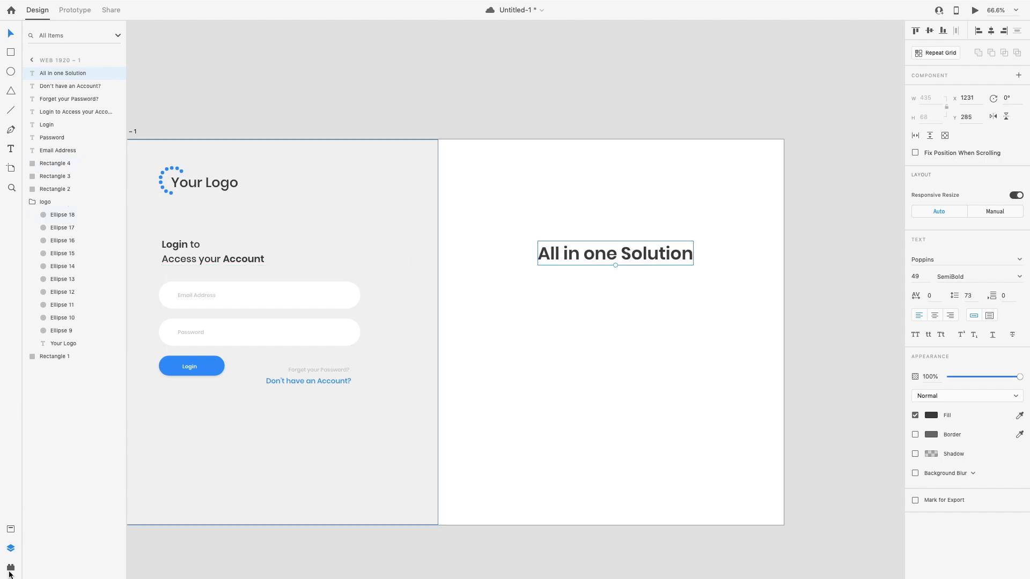
Step: Draw a text area about 659 px wide below "All in one Solution" and fill it using the plugin's Quick Lorem Ipsum (trim height)
left_click(10, 569)
left_click(513, 296)
left_click(13, 150)
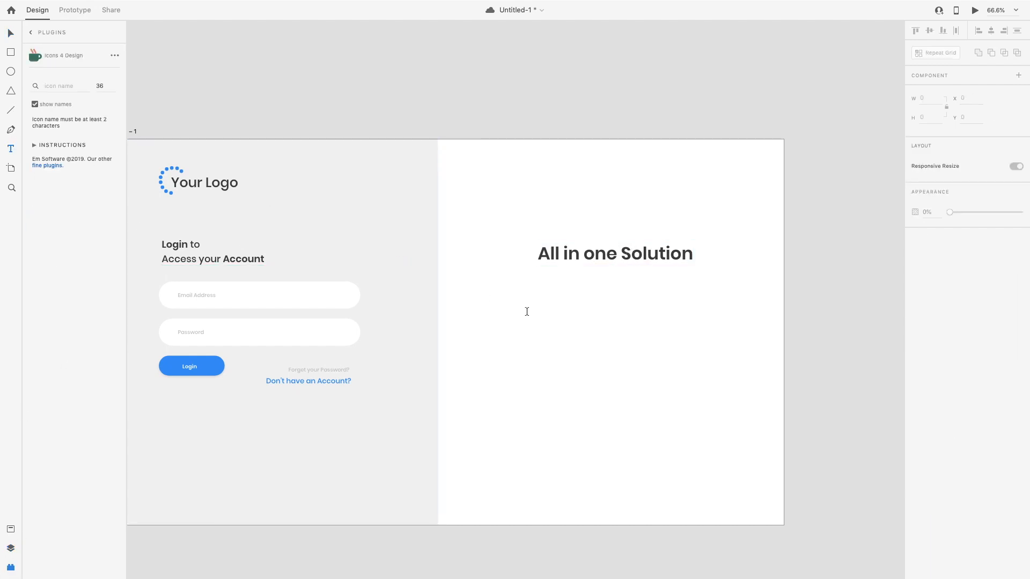
left_click_drag(491, 287, 727, 336)
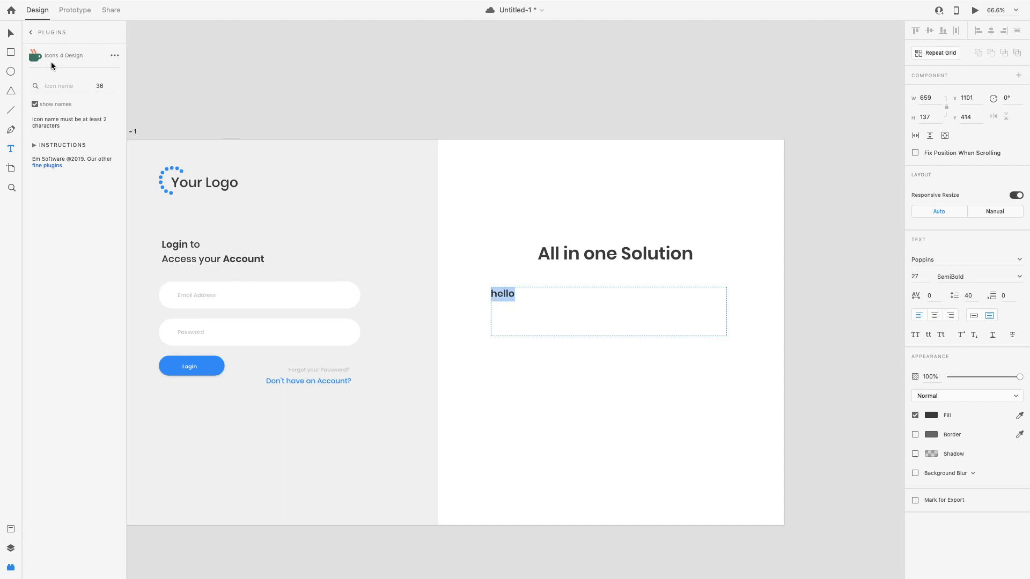
left_click(31, 32)
left_click(66, 157)
left_click(76, 211)
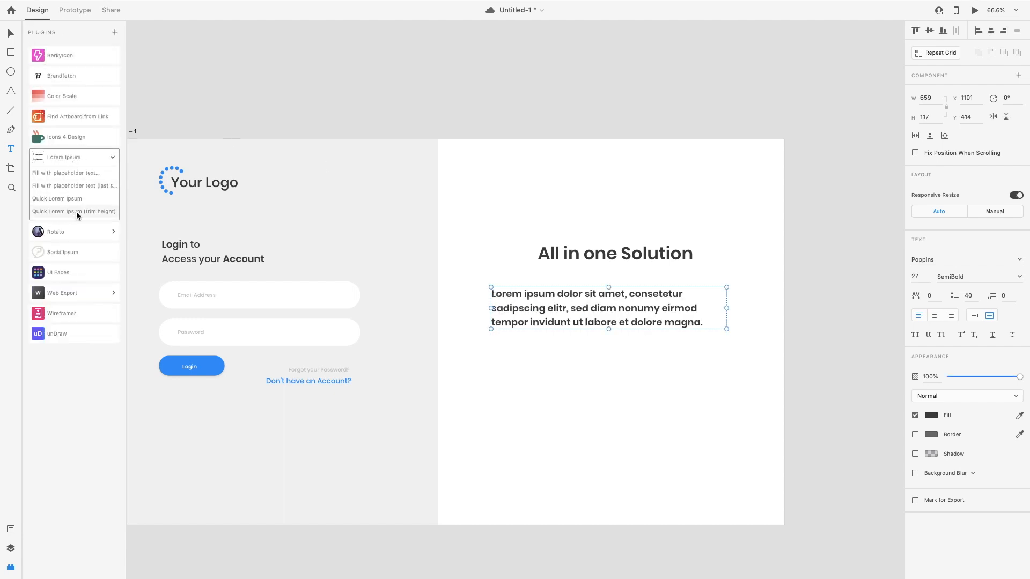
Step: Set the placeholder paragraph's font size to 20 and its weight to Medium
double_click(567, 294)
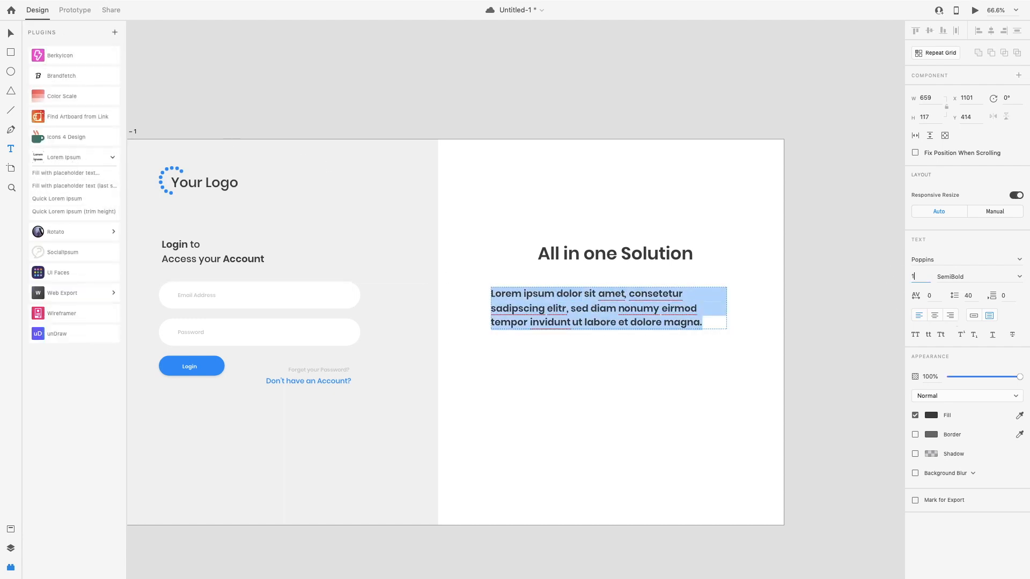
key("Return")
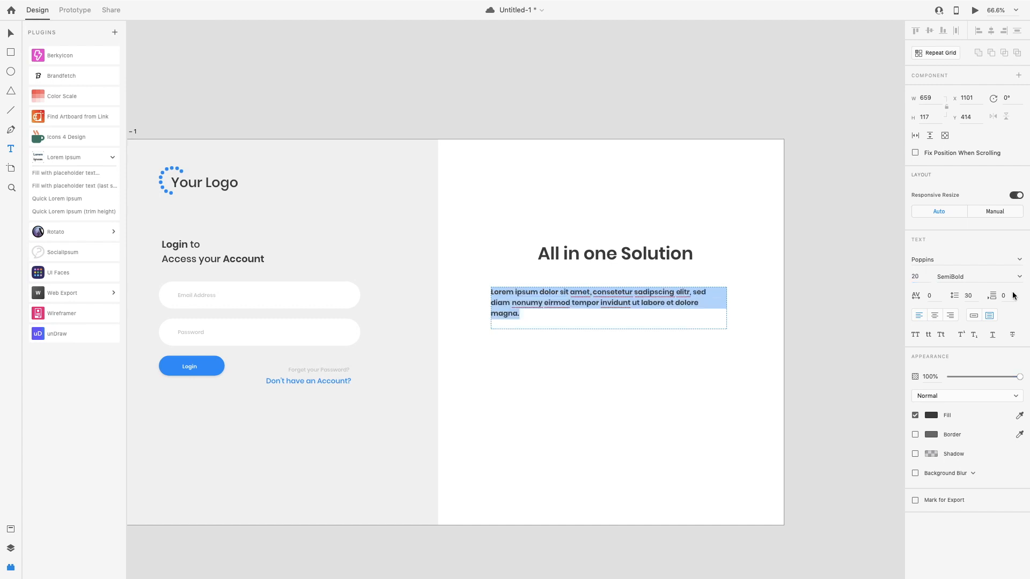
left_click(1017, 277)
left_click(948, 327)
left_click(628, 302)
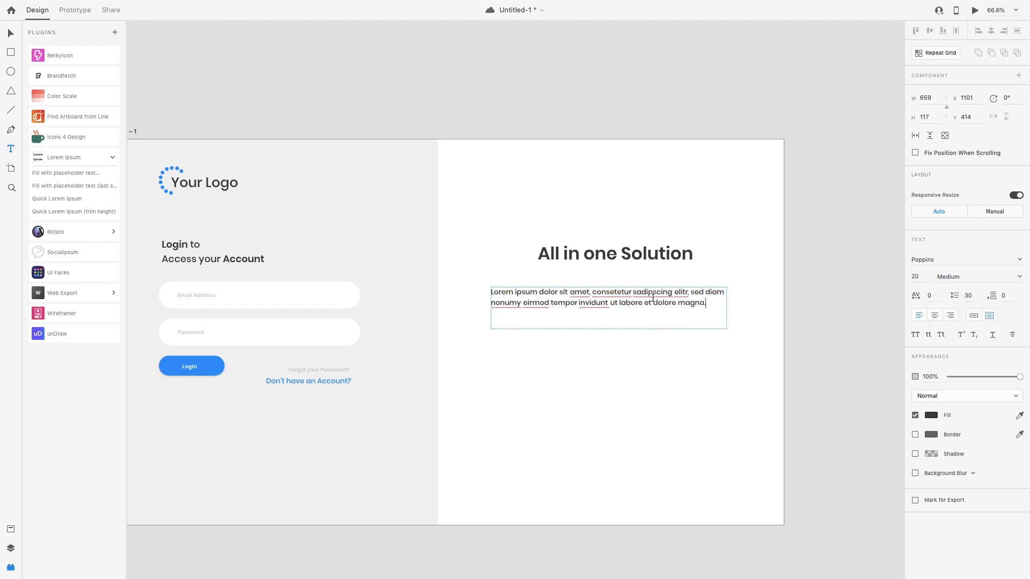
Step: Change the placeholder paragraph's fill to a medium grey
key("super+a")
left_click(932, 415)
left_click_drag(806, 375, 801, 398)
left_click(616, 372)
left_click(11, 34)
Step: Centre the placeholder paragraph's text and reduce its text area's height to 72 px
double_click(620, 304)
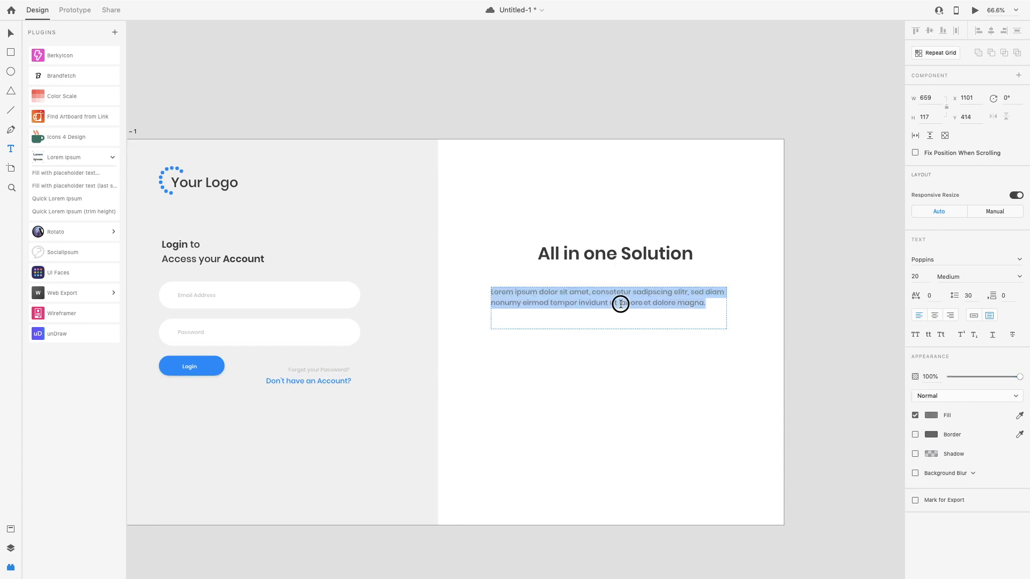
left_click(935, 316)
double_click(608, 329)
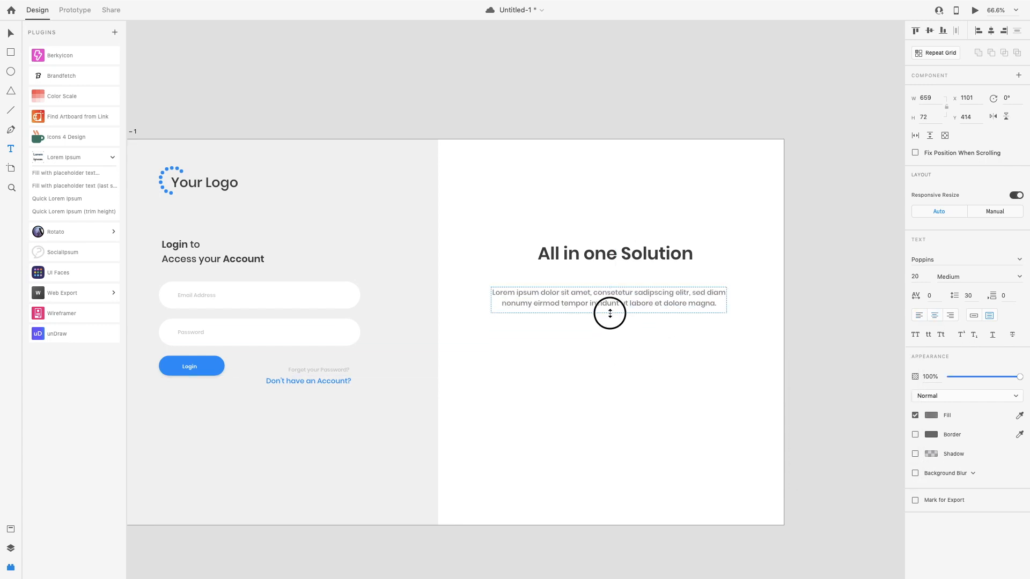
Step: Move the placeholder paragraph up closer to the "All in one Solution" heading and raise the heading to Y 276
left_click_drag(603, 296, 603, 279)
mouse_move(604, 259)
left_mouse_down()
mouse_move(605, 249)
mouse_move(602, 276)
mouse_move(604, 251)
left_mouse_up()
left_click_drag(603, 276, 565, 283)
left_click(612, 251)
scroll(612, 251, "down", 2)
scroll(641, 281, "up", 1)
Step: Fill the "All in one Solution" heading with the blue sampled from the Login button
left_click(574, 254)
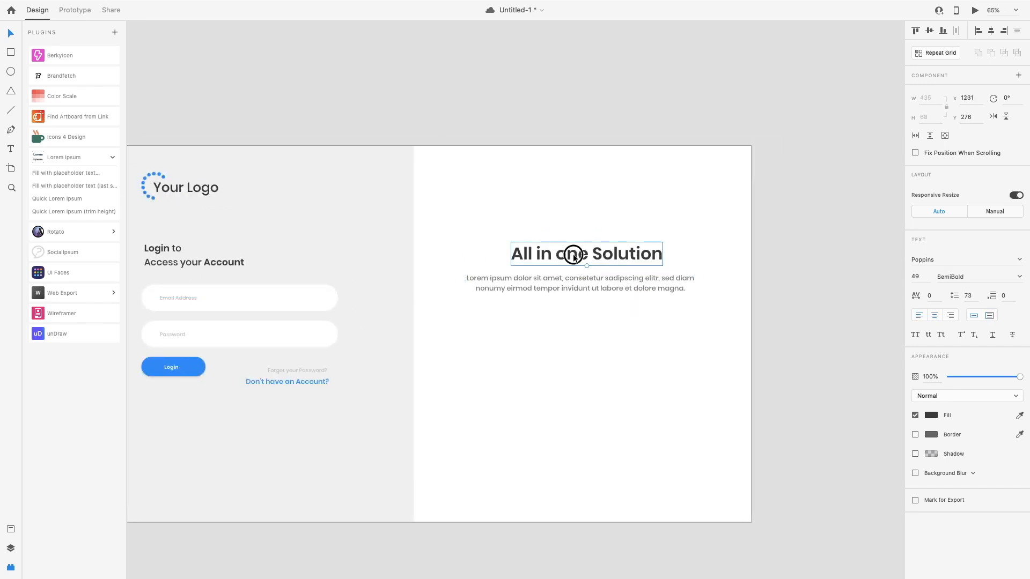
scroll(600, 255, "left", 1)
left_click(1020, 416)
left_click(222, 366)
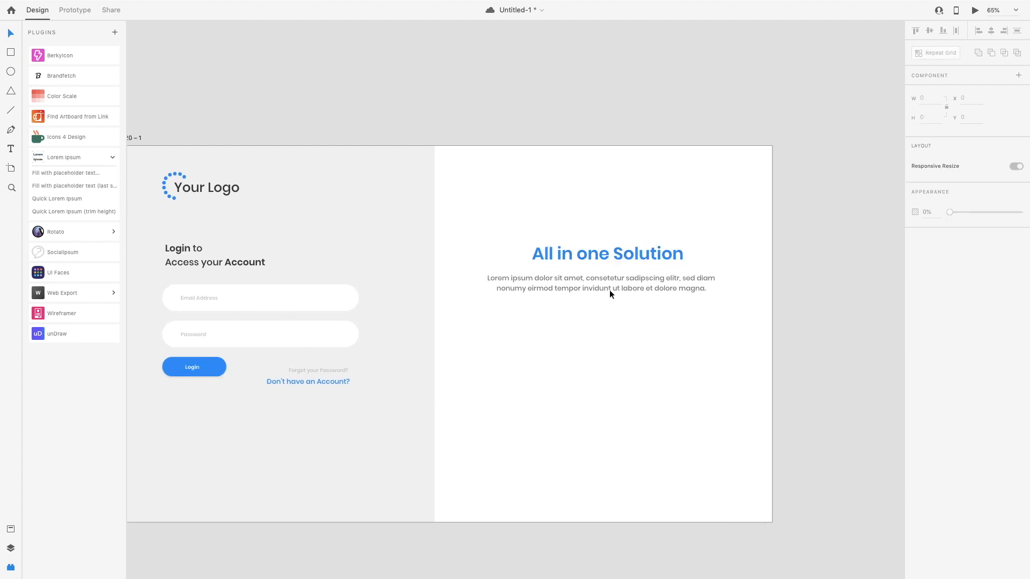
Step: Nudge the placeholder paragraph up to Y 361 beneath the blue heading
left_click(607, 285)
left_click(613, 255)
left_click(608, 274)
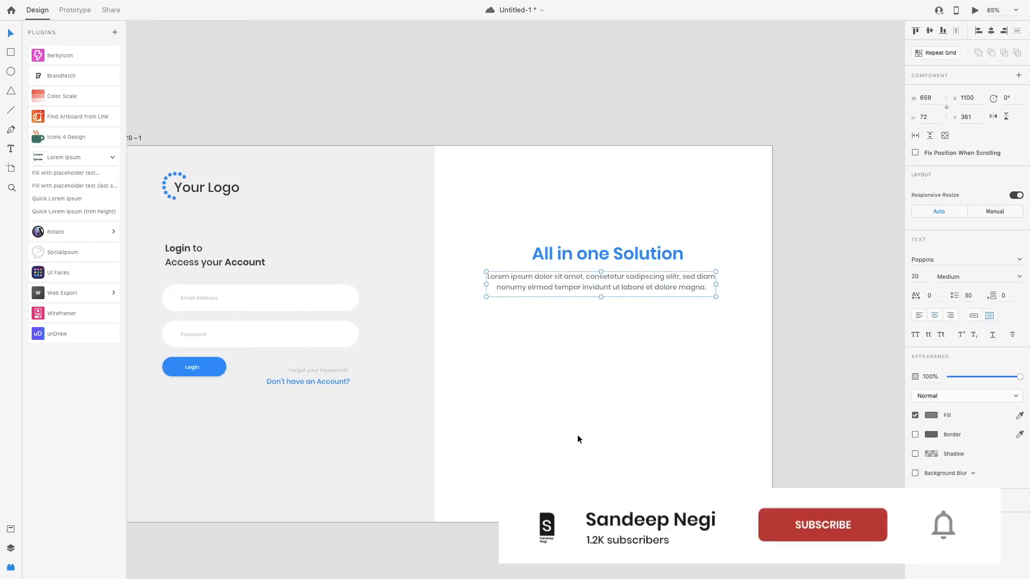
Step: Search the unDraw illustrations for "dashb" and pick the Data trends illustration
left_click(577, 434)
scroll(605, 420, "down", 3)
scroll(608, 416, "left", 1)
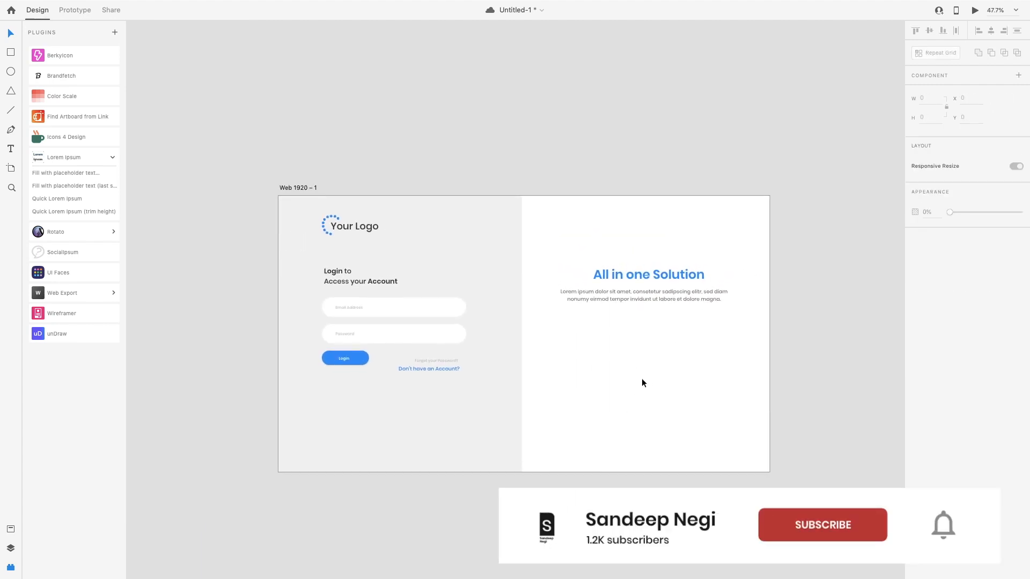
left_click(57, 334)
left_click(321, 99)
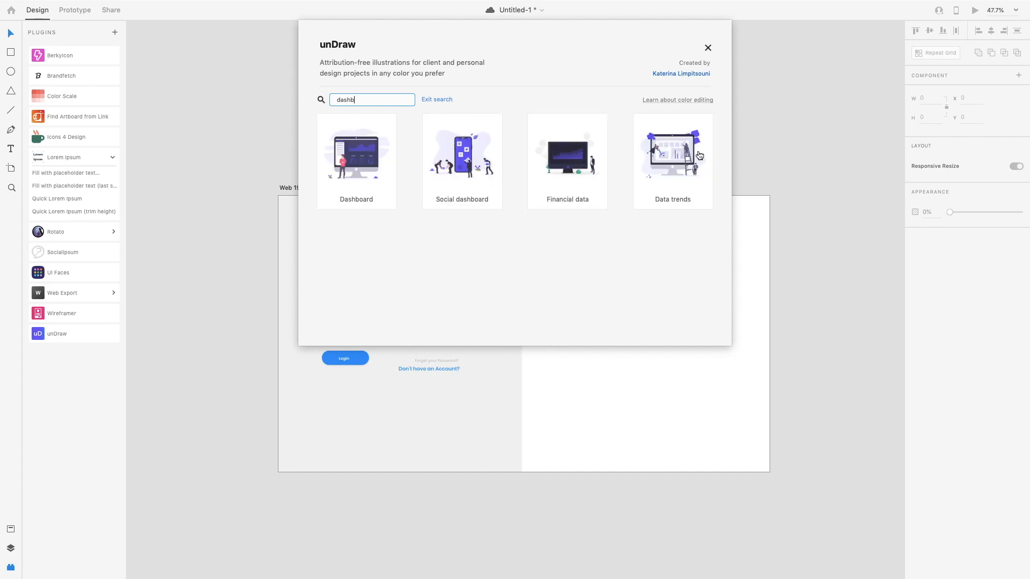
left_click(674, 158)
left_click(515, 161)
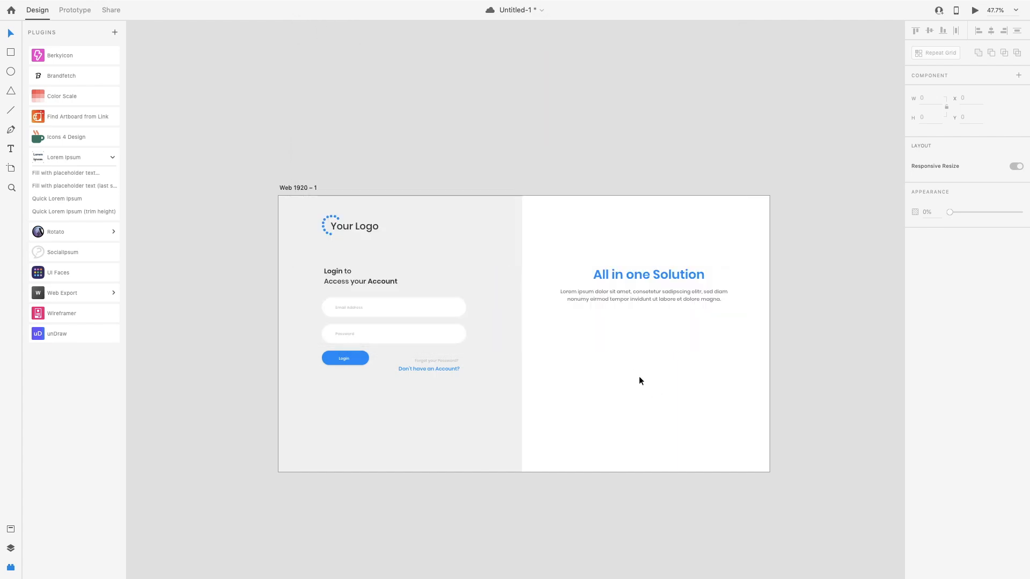
Step: Paste the Data trends illustration beneath the placeholder paragraph and scale it down to about 649 × 490 px
scroll(536, 364, "up", 3)
key("super+v")
left_click_drag(165, 435, 344, 301)
left_click_drag(445, 239, 432, 356)
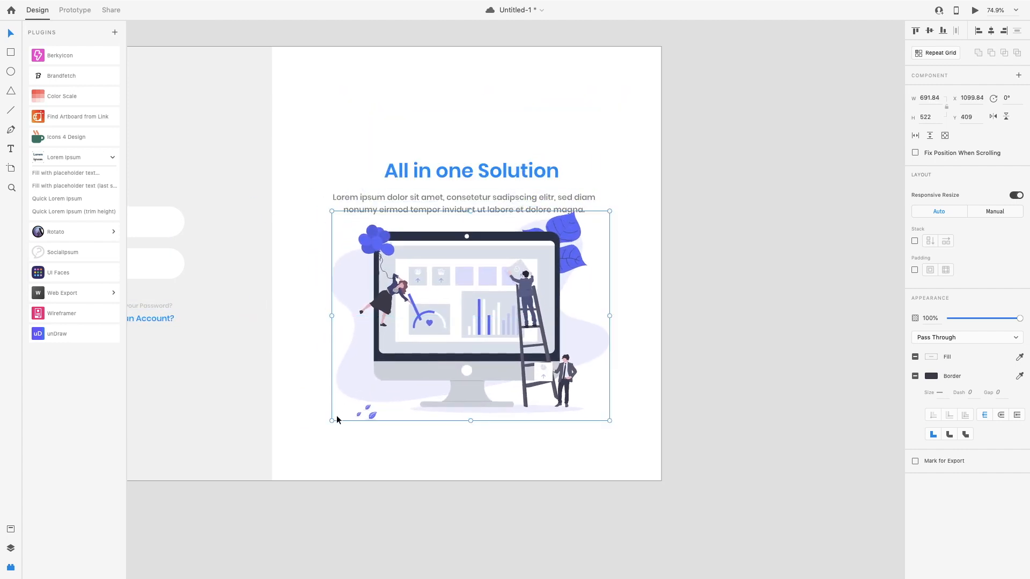
left_click_drag(332, 420, 349, 412)
left_click_drag(453, 323, 441, 327)
Step: Move the heading and placeholder paragraph up together until the paragraph sits at Y 296, and adjust the illustration to Y 410
left_click_drag(389, 129, 485, 205)
left_click_drag(479, 204, 475, 177)
left_click_drag(474, 225, 473, 221)
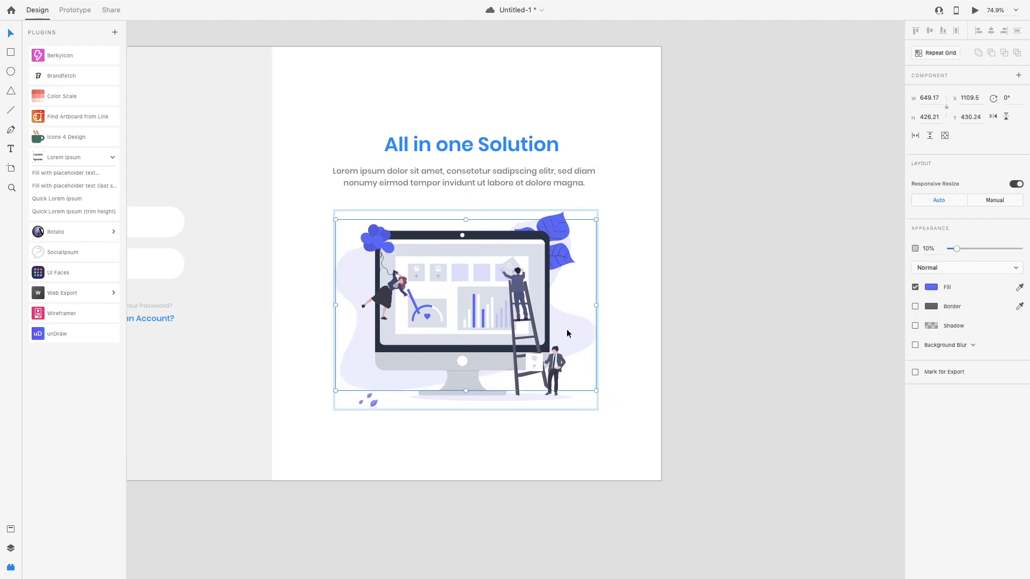
Step: Fill the illustration's background blob with the light grey sampled from the login half and set its opacity to 100%
key("Return")
left_click(176, 377)
left_click_drag(957, 231, 1029, 234)
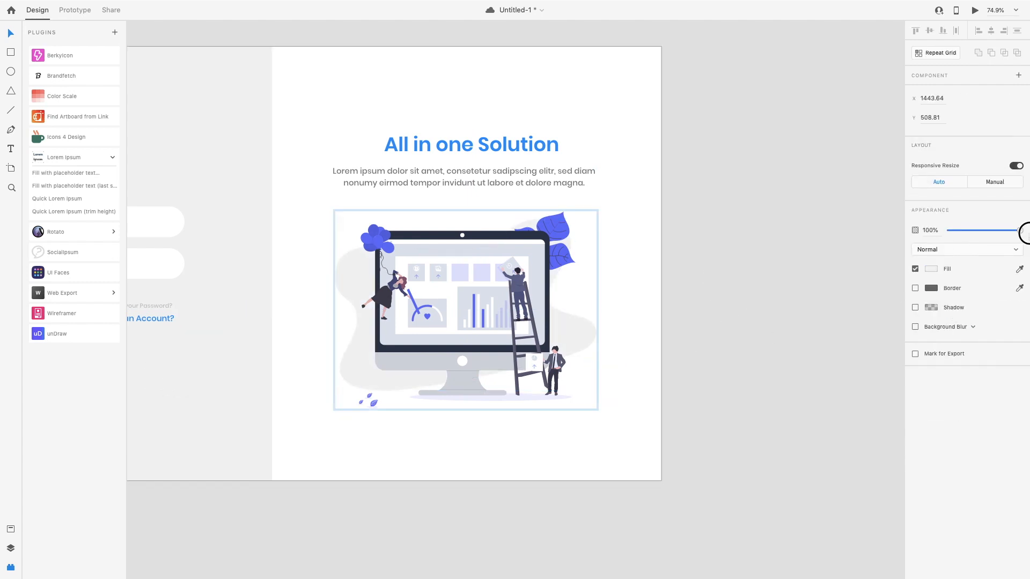
left_click(649, 362)
Step: Try placing a copy of the grey blob on the artboard behind all other layers, below Rectangle 1
left_click(582, 408)
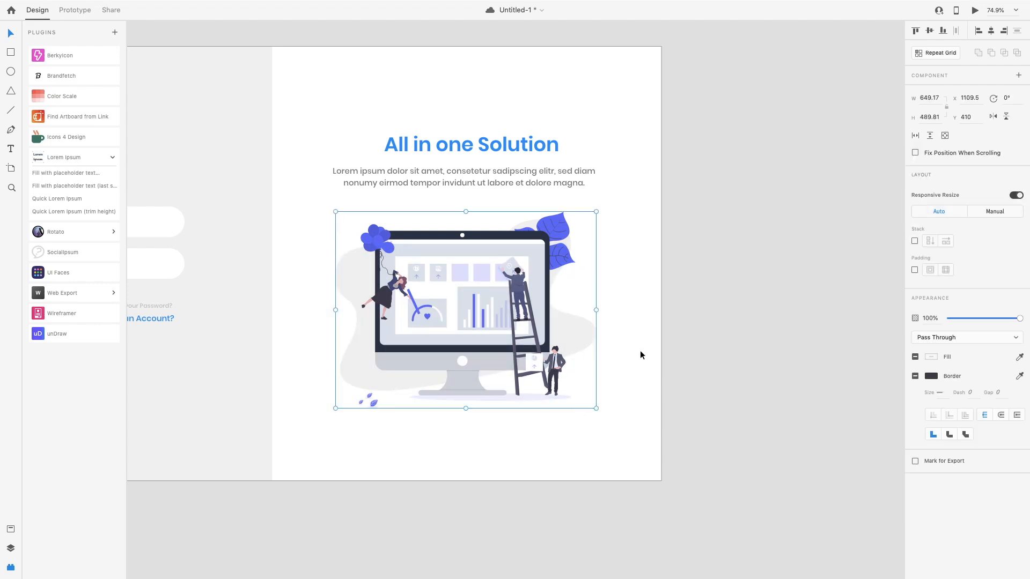
key("ctrl+shift+bracketright")
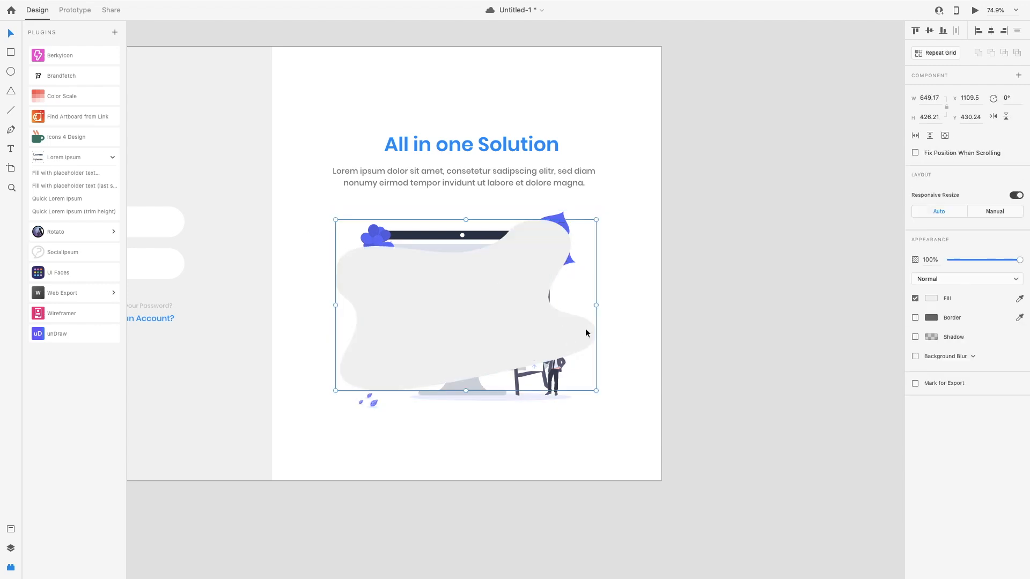
left_click(11, 548)
left_click_drag(56, 422, 56, 422)
scroll(320, 410, "down", 3)
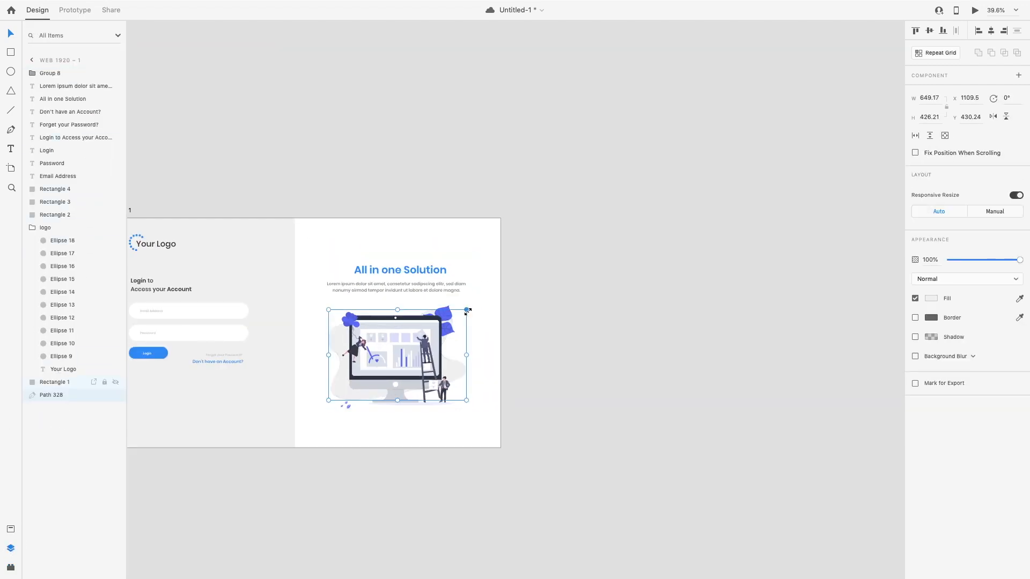
Step: Enlarge the blob copy to about 1193 × 783 px and shift it down to about X 980, Y 474
left_click_drag(467, 311, 591, 249)
left_click_drag(329, 400, 310, 413)
left_click_drag(449, 365, 439, 439)
left_click(580, 316)
left_click(480, 365)
Step: Try the enlarged blob copy at 4% and 100% opacity, and delete it
left_click(957, 261)
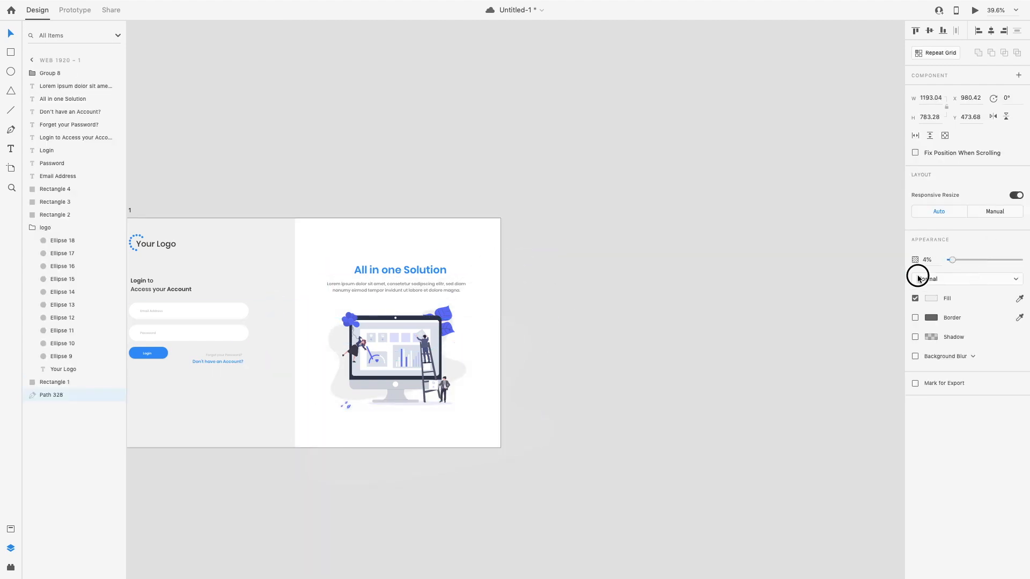
left_click_drag(952, 259, 1021, 259)
key("ctrl+0")
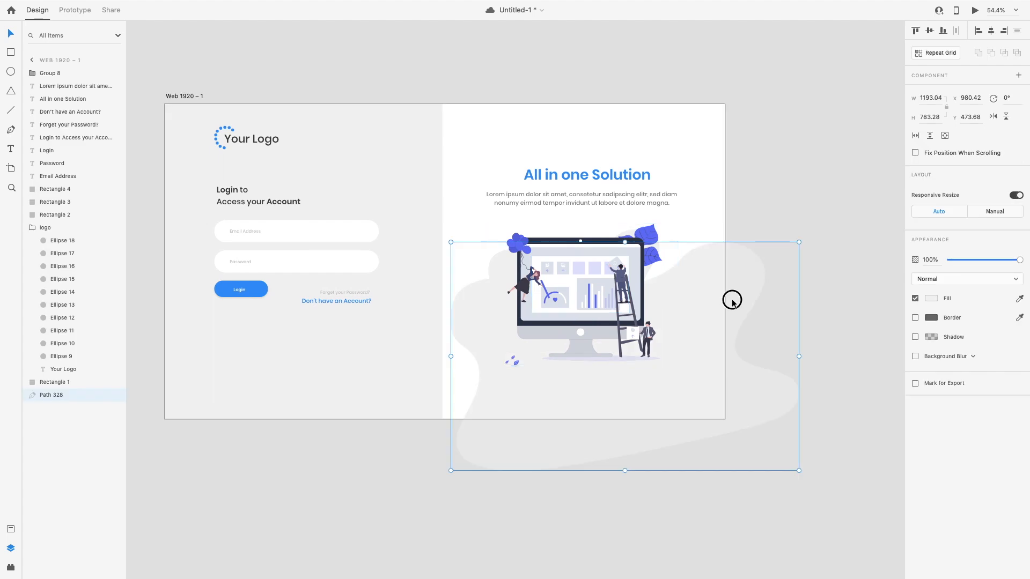
key("Delete")
Step: Check the placement of the illustration, heading and paragraph, and the logo's alignment with the login form
left_click(579, 268)
key("Down")
key("Up")
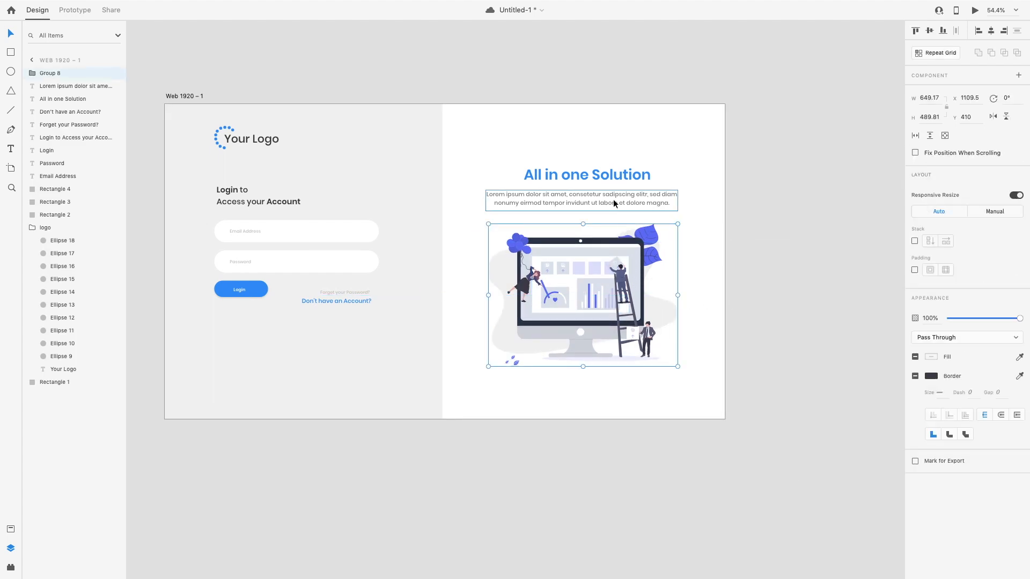
left_click(603, 174)
left_click(597, 197)
scroll(587, 172, "left", 2)
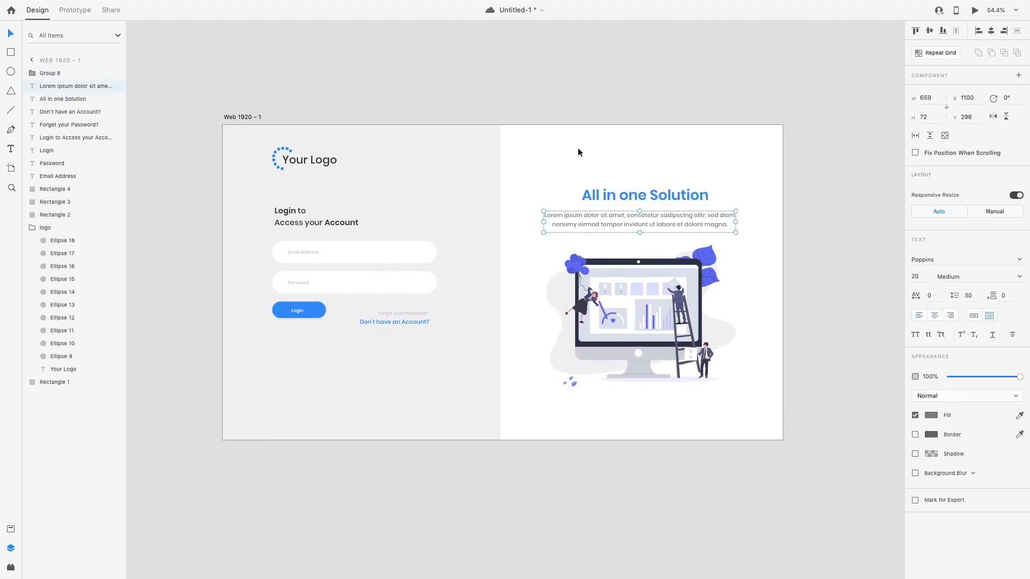
scroll(577, 147, "up", 2)
scroll(547, 111, "down", 1)
left_click(417, 242)
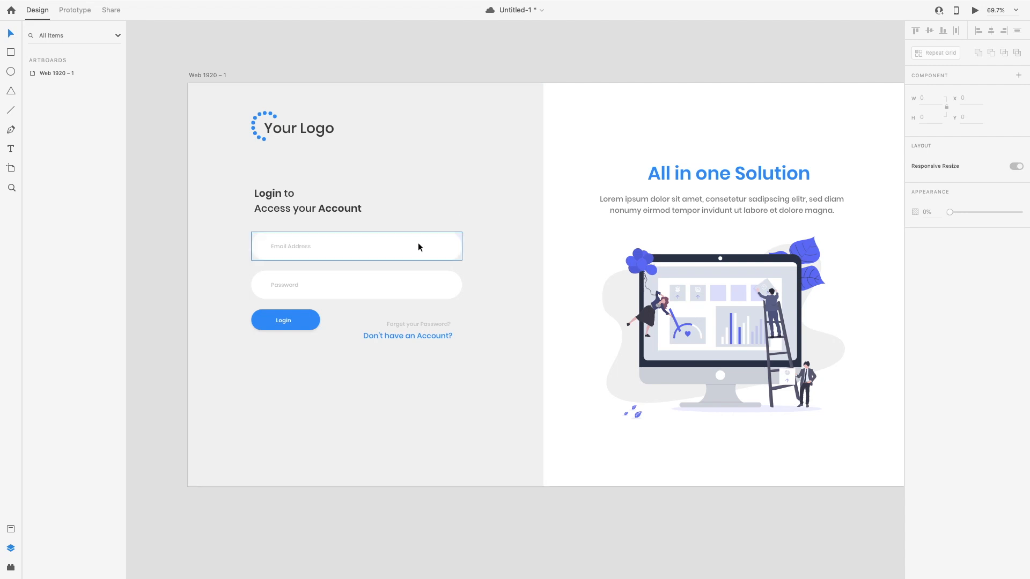
left_click(285, 322)
left_click(324, 166)
left_click(324, 131)
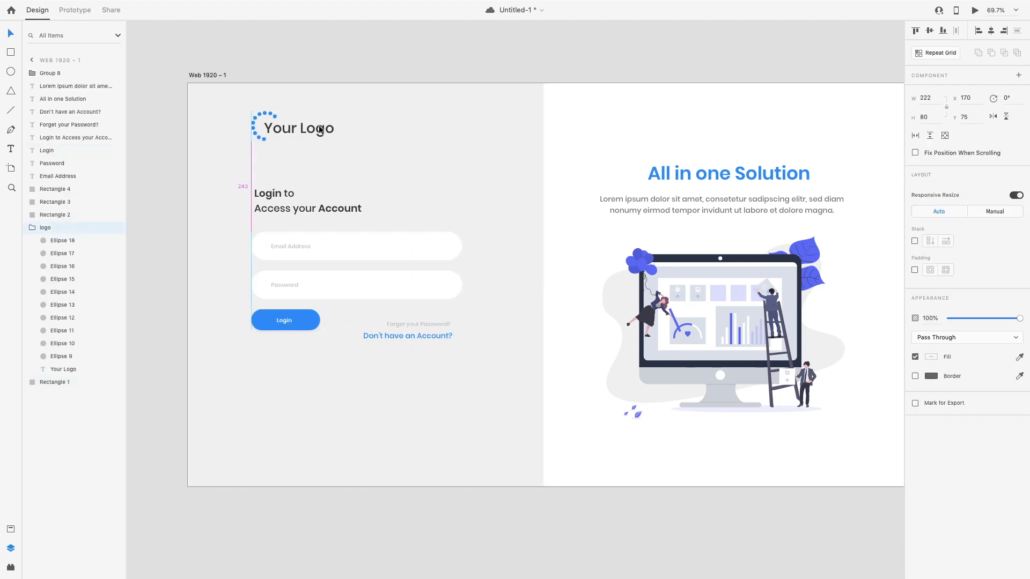
Step: Select the whole Web 1920 – 1 artboard
left_click(362, 68)
scroll(362, 68, "right", 1)
scroll(362, 68, "down", 3)
scroll(362, 68, "left", 1)
scroll(362, 68, "up", 2)
left_click(186, 75)
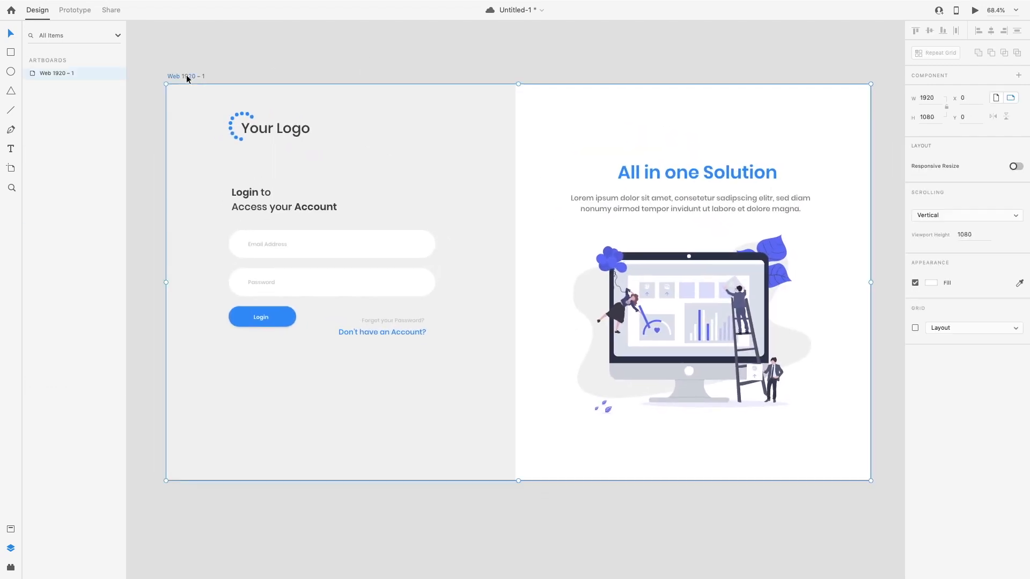